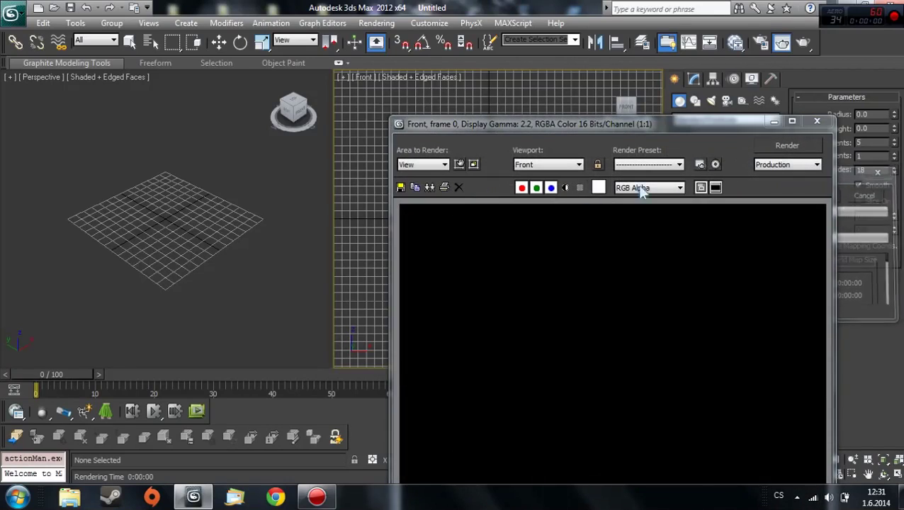
Close the rendered frame window and draw a cylinder at the centre of the Top view
{"action": "left_click", "coordinate": [817, 125]}
{"action": "key", "text": "t"}
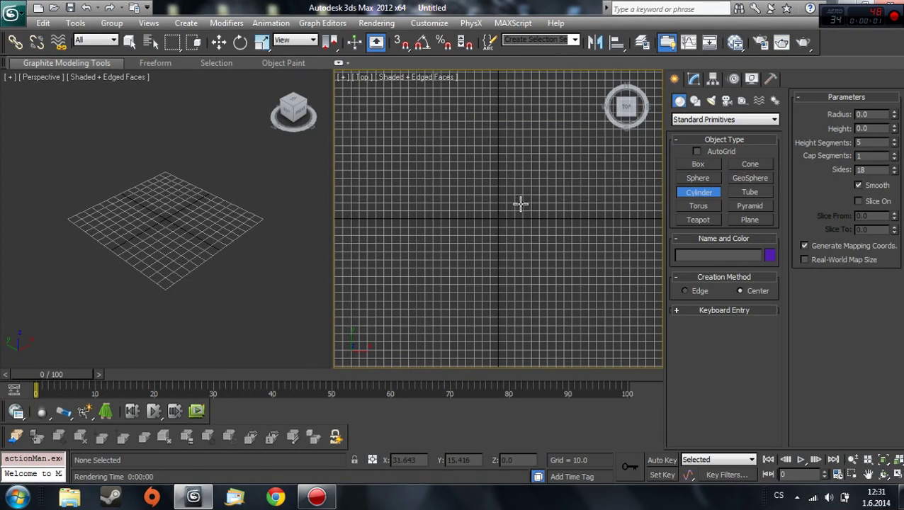
{"action": "middle_click_drag", "start_coordinate": [520, 204], "coordinate": [513, 207]}
{"action": "left_click_drag", "start_coordinate": [498, 218], "coordinate": [527, 221]}
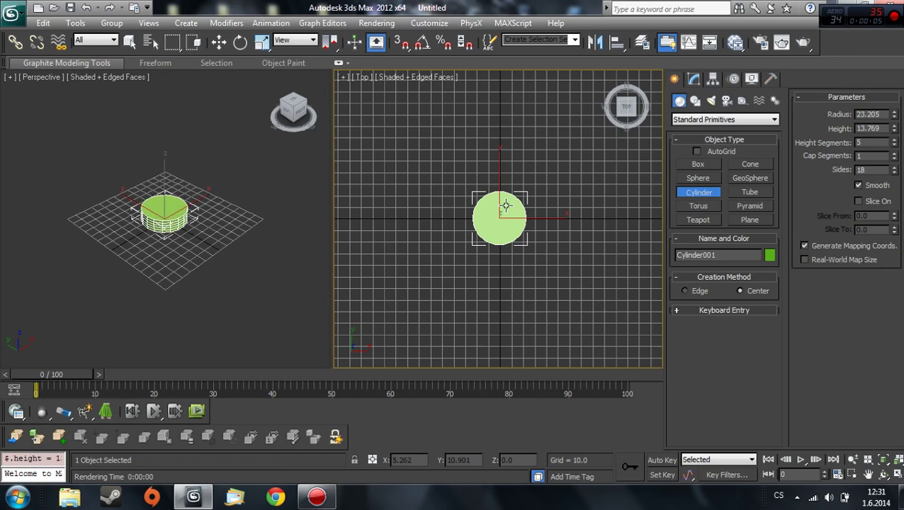
{"action": "left_click", "coordinate": [503, 215]}
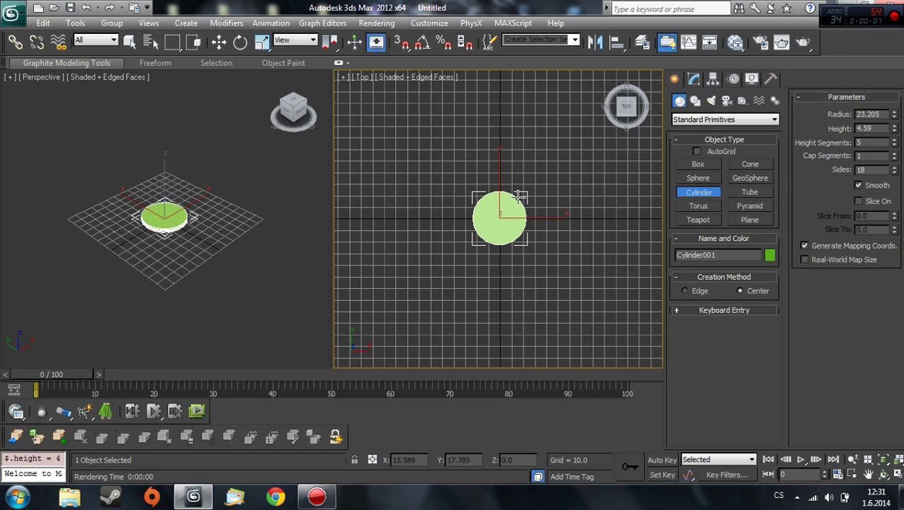
{"action": "right_click", "coordinate": [188, 177]}
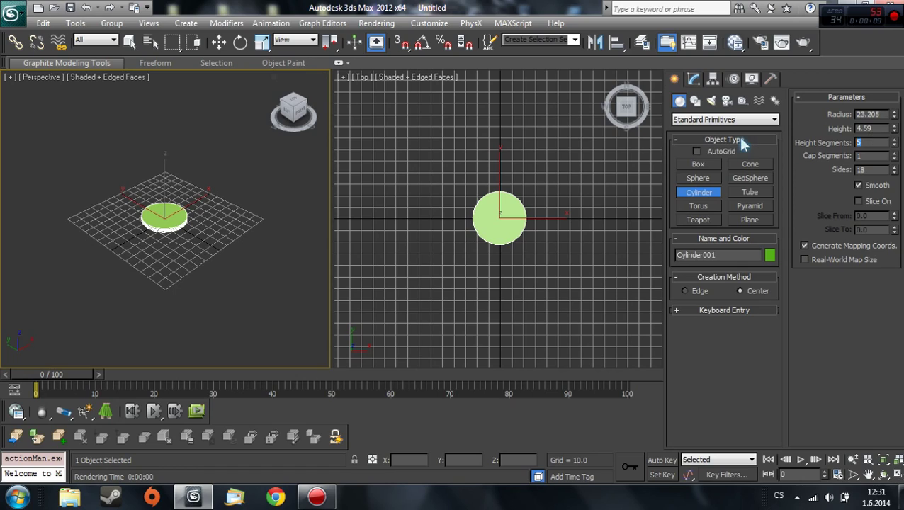
Give the cylinder 1 height segment, 20 sides and a height of 2.111
{"action": "type", "text": "1"}
{"action": "key", "text": "Return"}
{"action": "type", "text": "2"}
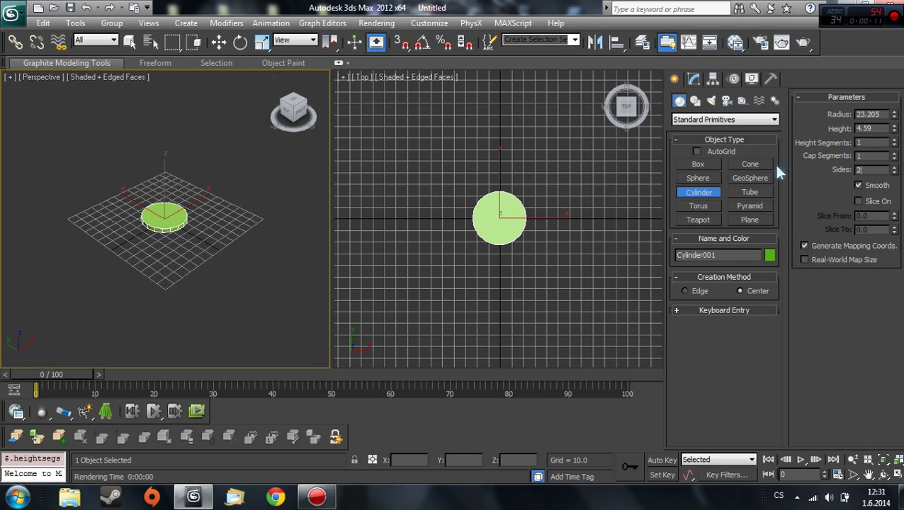
{"action": "type", "text": "0"}
{"action": "key", "text": "Return"}
{"action": "scroll", "coordinate": [142, 237], "scroll_direction": "up", "scroll_amount": 5}
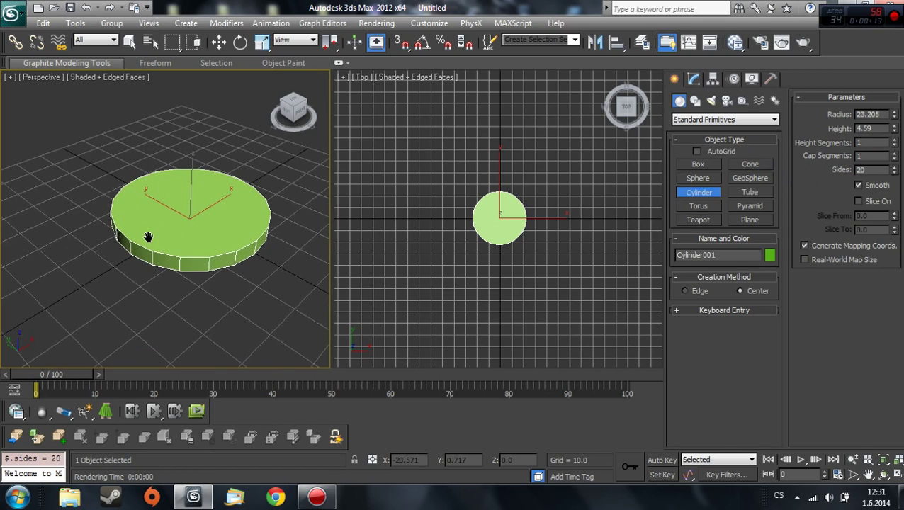
{"action": "left_click", "coordinate": [287, 112]}
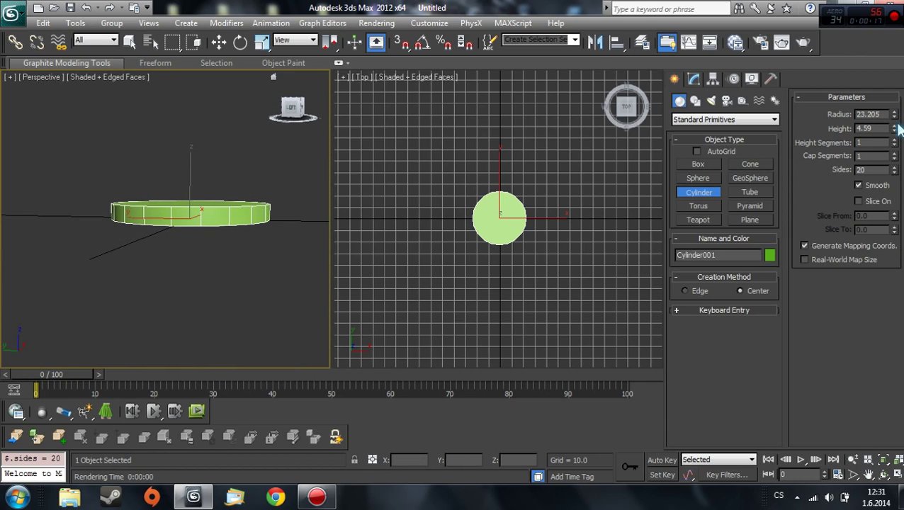
{"action": "left_click_drag", "start_coordinate": [894, 129], "coordinate": [894, 163]}
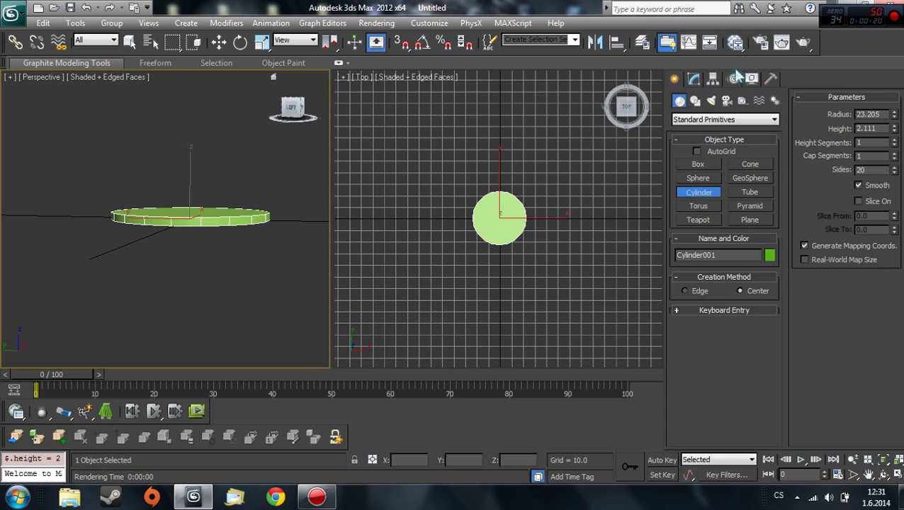
{"action": "left_click", "coordinate": [693, 80]}
Convert the cylinder to an Editable Poly and view it from below
{"action": "right_click", "coordinate": [702, 136]}
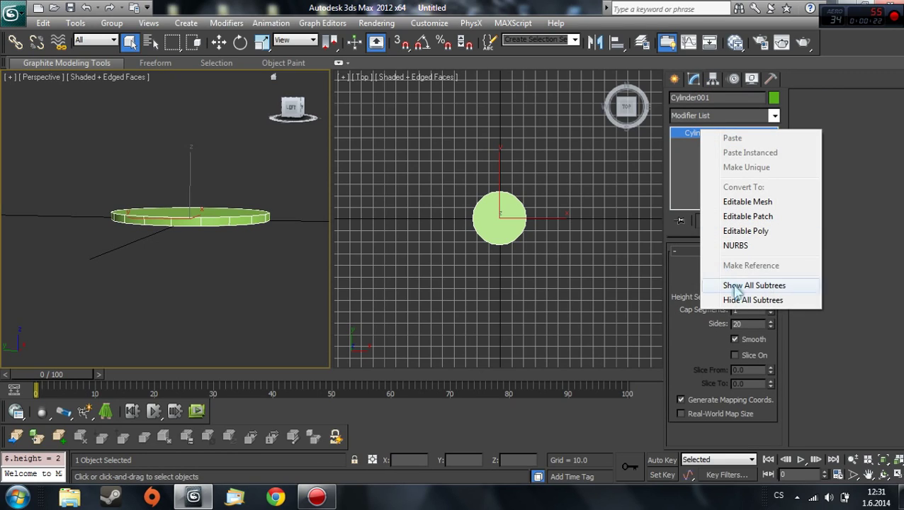
{"action": "left_click", "coordinate": [749, 231]}
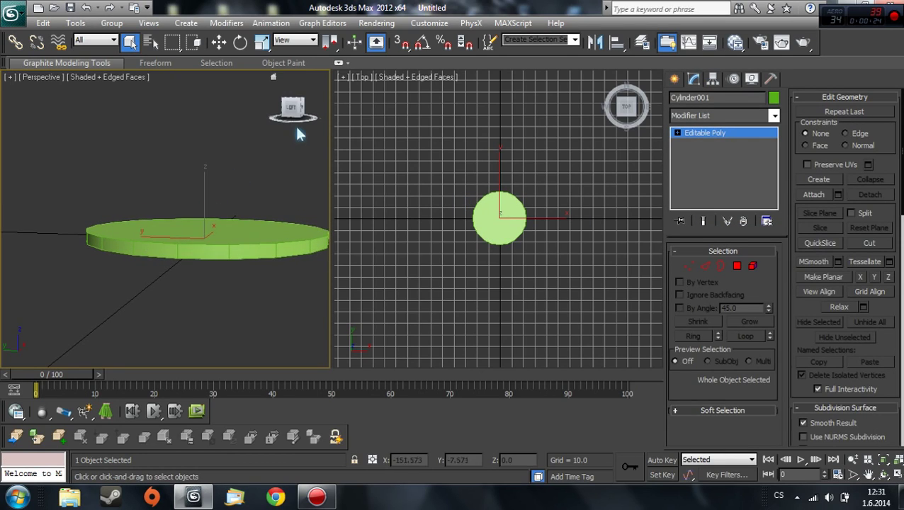
{"action": "left_click_drag", "start_coordinate": [295, 123], "coordinate": [291, 122]}
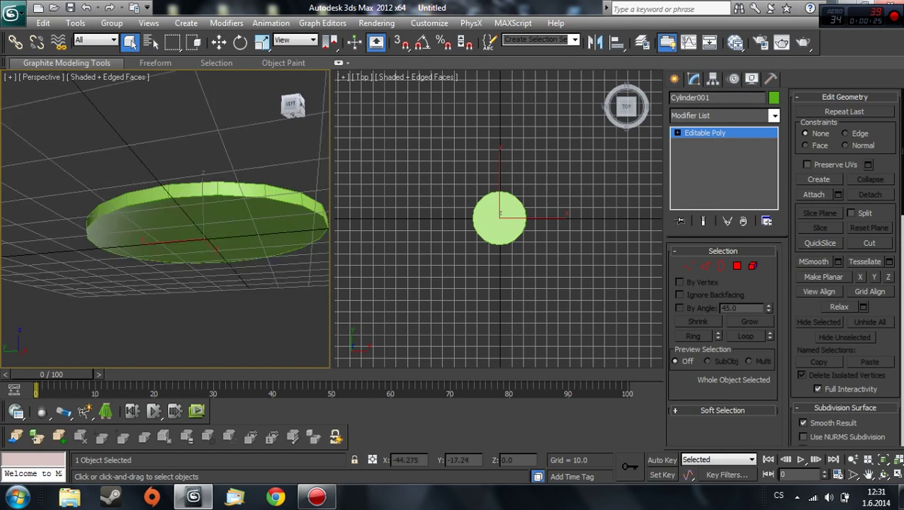
{"action": "left_click", "coordinate": [295, 122]}
Inset the bottom cap polygon at polygon level to leave a smaller inner face
{"action": "left_click", "coordinate": [736, 267]}
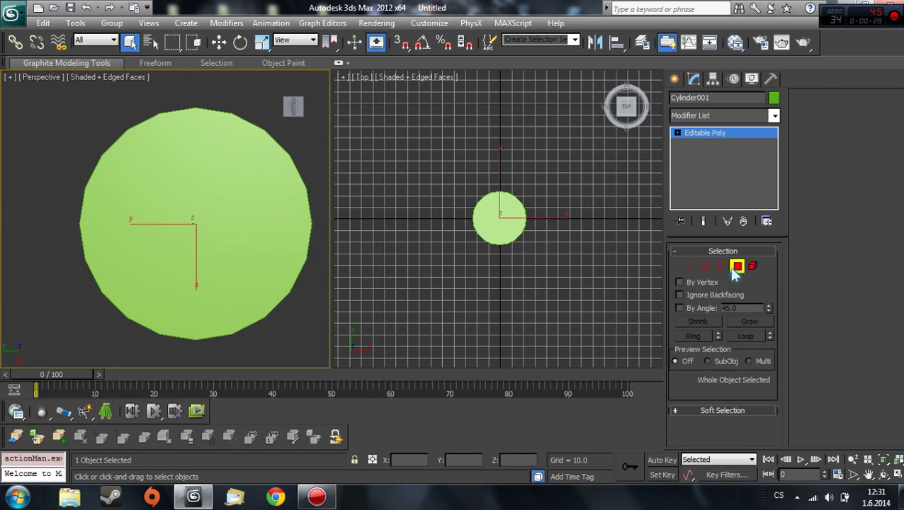
{"action": "left_click", "coordinate": [262, 188]}
{"action": "left_click", "coordinate": [889, 144]}
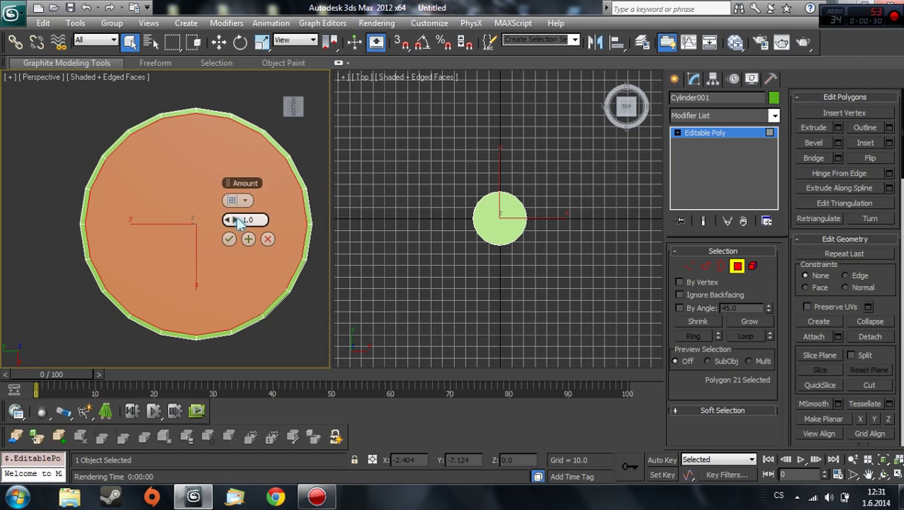
{"action": "mouse_move", "coordinate": [235, 221]}
{"action": "left_mouse_down"}
{"action": "mouse_move", "coordinate": [256, 219]}
{"action": "mouse_move", "coordinate": [212, 221]}
{"action": "left_mouse_up"}
{"action": "left_click", "coordinate": [248, 240]}
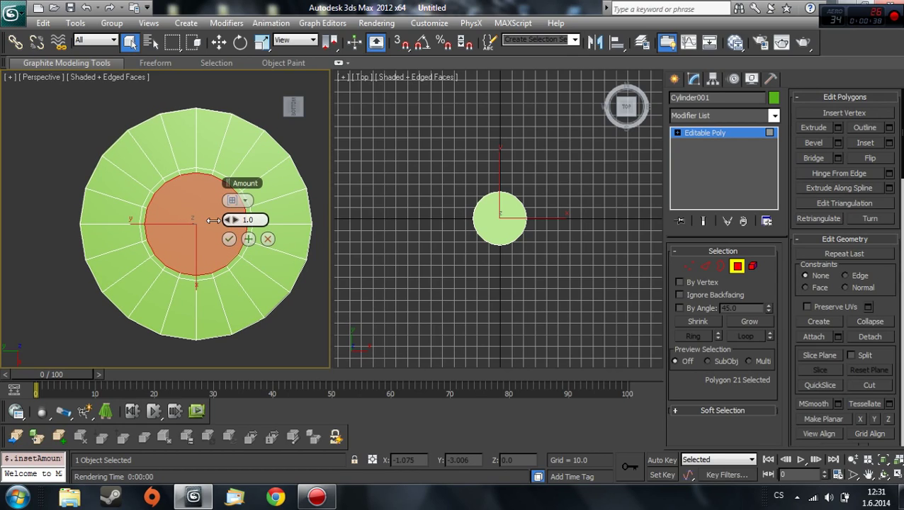
{"action": "left_click", "coordinate": [228, 238]}
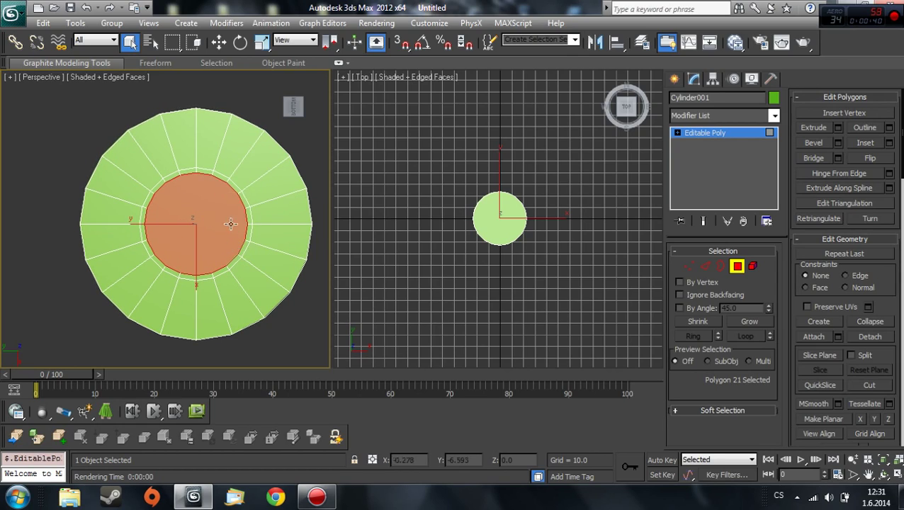
{"action": "scroll", "coordinate": [225, 203], "scroll_direction": "up", "scroll_amount": 2}
Select the outer ring polygons along the top and left of the cap, excluding the inner face
{"action": "scroll", "coordinate": [225, 203], "scroll_direction": "up", "scroll_amount": 2}
{"action": "left_click", "coordinate": [201, 116]}
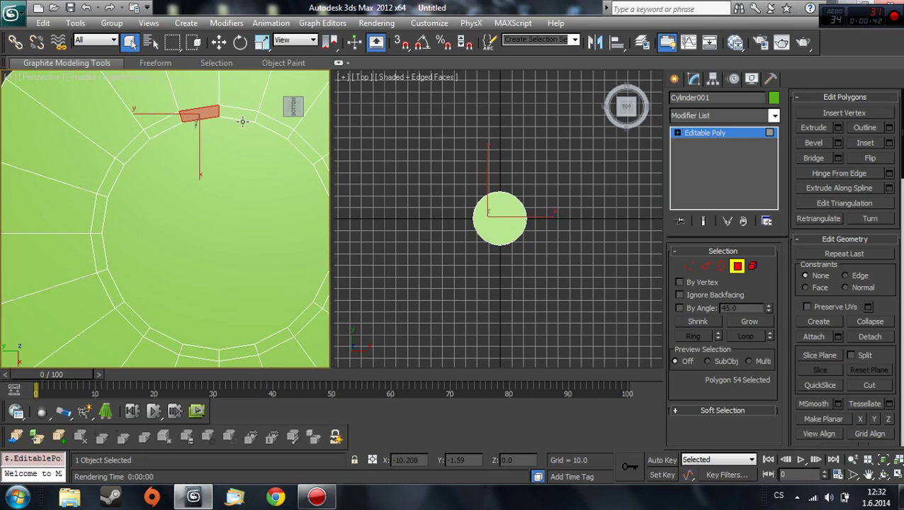
{"action": "left_click", "coordinate": [241, 117], "text": "ctrl"}
{"action": "left_click", "coordinate": [192, 124], "text": "ctrl"}
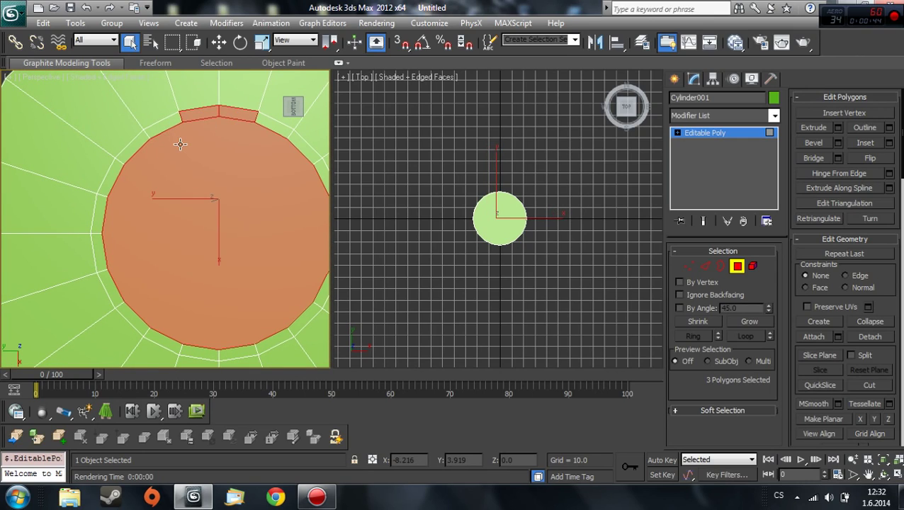
{"action": "left_click", "coordinate": [180, 144], "text": "ctrl"}
{"action": "left_click", "coordinate": [162, 123], "text": "ctrl"}
{"action": "left_click", "coordinate": [131, 146], "text": "ctrl"}
{"action": "left_click", "coordinate": [113, 180], "text": "ctrl"}
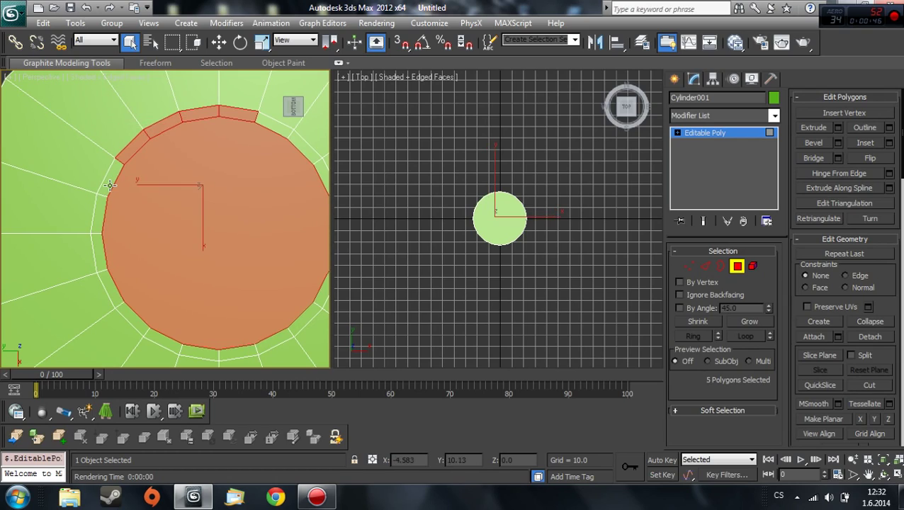
{"action": "left_click", "coordinate": [108, 181], "text": "ctrl"}
{"action": "left_click", "coordinate": [108, 177], "text": "ctrl"}
{"action": "left_click", "coordinate": [99, 212], "text": "ctrl"}
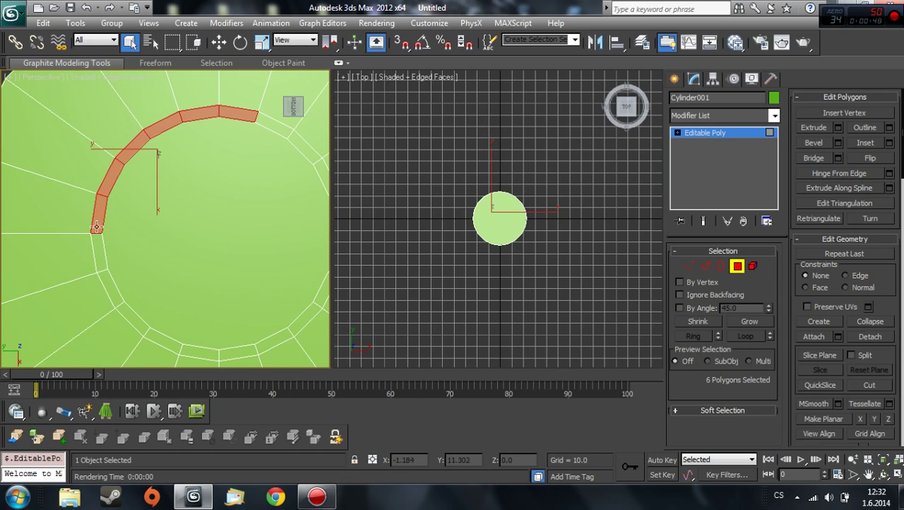
{"action": "left_click", "coordinate": [99, 264], "text": "ctrl"}
Add the lower and right ring polygons to complete all 20 in the selection
{"action": "left_click", "coordinate": [119, 303], "text": "ctrl"}
{"action": "left_click", "coordinate": [135, 320], "text": "ctrl"}
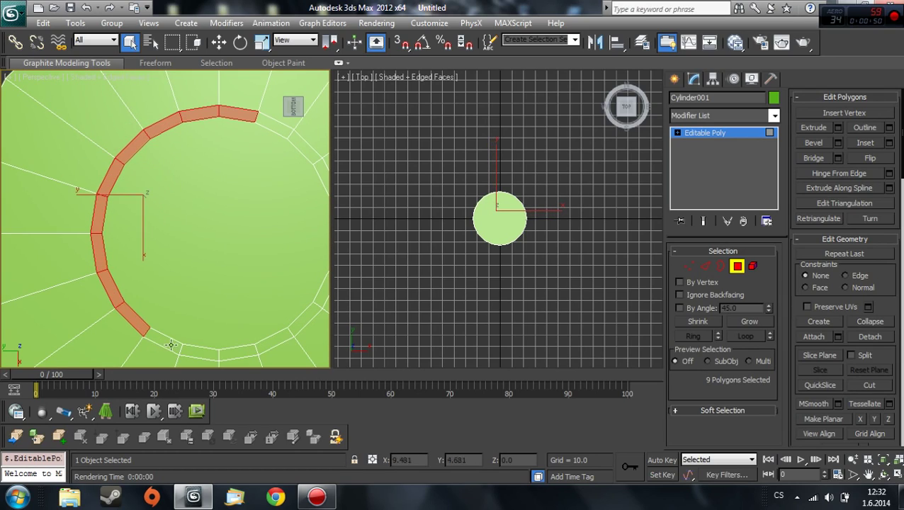
{"action": "left_click", "coordinate": [169, 343], "text": "ctrl"}
{"action": "left_click", "coordinate": [211, 356], "text": "ctrl"}
{"action": "left_click", "coordinate": [239, 354], "text": "ctrl"}
{"action": "left_click", "coordinate": [274, 341], "text": "ctrl"}
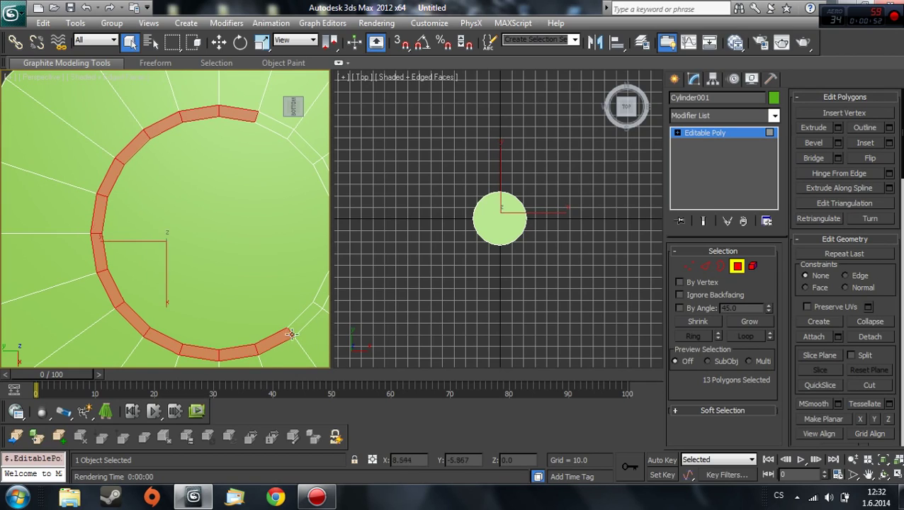
{"action": "left_click", "coordinate": [304, 322], "text": "ctrl"}
{"action": "middle_click_drag", "start_coordinate": [304, 315], "coordinate": [261, 312]}
{"action": "left_click", "coordinate": [295, 281], "text": "ctrl"}
{"action": "left_click", "coordinate": [297, 249], "text": "ctrl"}
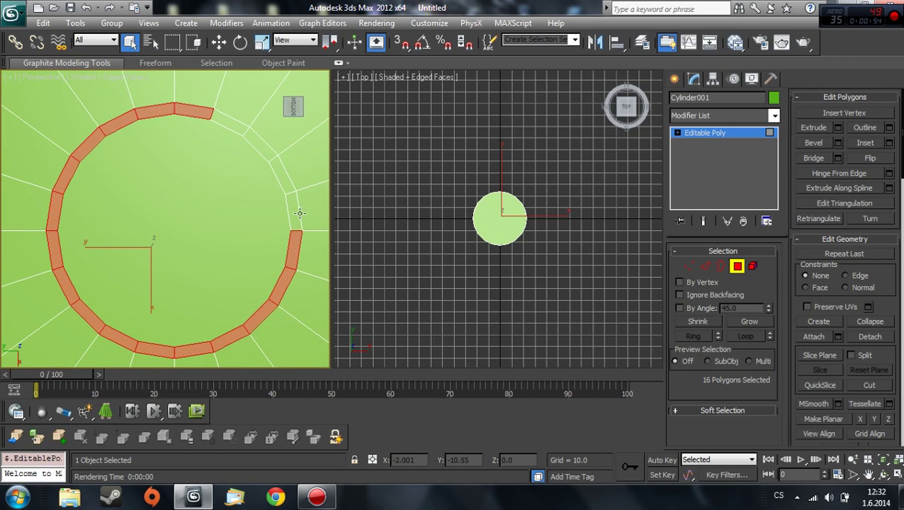
{"action": "left_click", "coordinate": [293, 208], "text": "ctrl"}
{"action": "left_click", "coordinate": [286, 185], "text": "ctrl"}
{"action": "left_click", "coordinate": [255, 140], "text": "ctrl"}
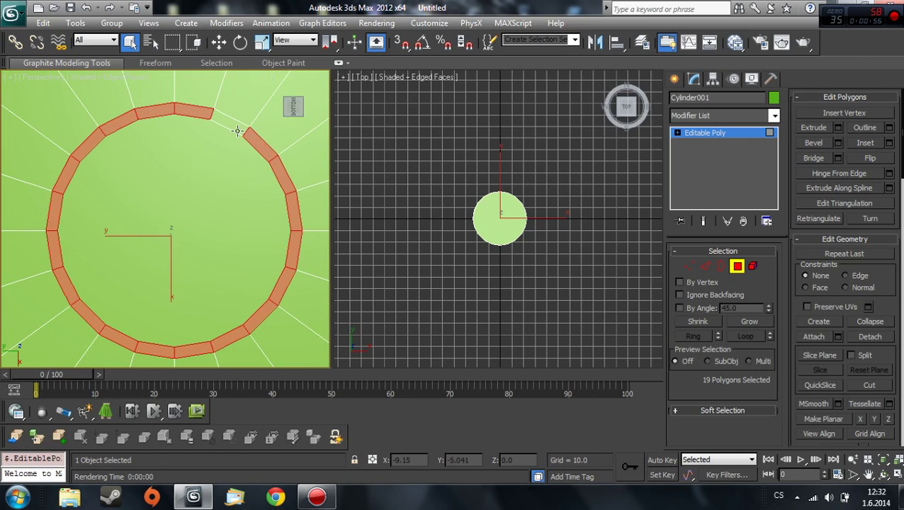
{"action": "left_click", "coordinate": [226, 122], "text": "ctrl"}
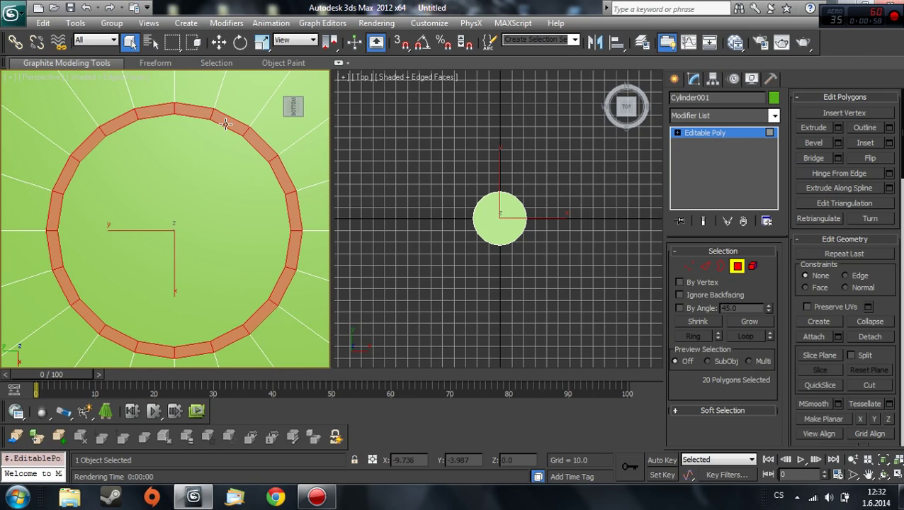
{"action": "middle_click_drag", "start_coordinate": [203, 249], "coordinate": [204, 238]}
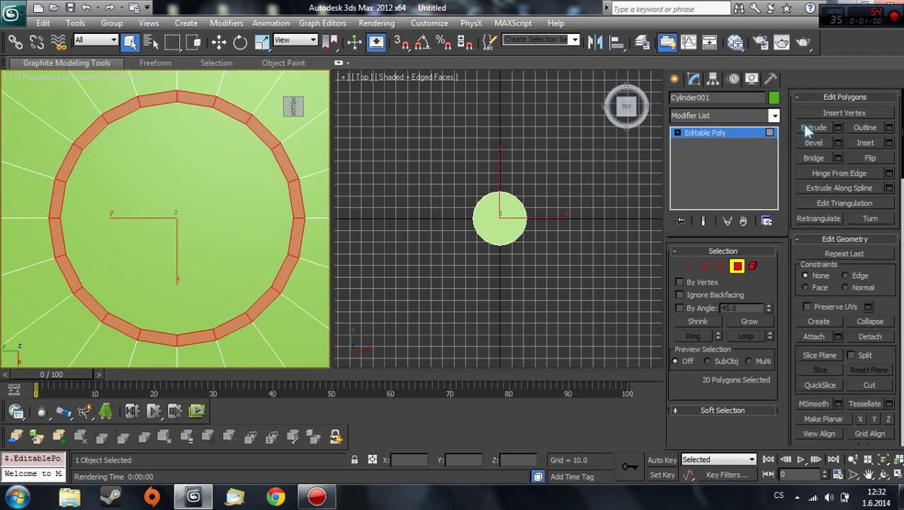
Extrude the selected ring by -0.754 to recess a shallow groove
{"action": "left_click", "coordinate": [838, 127]}
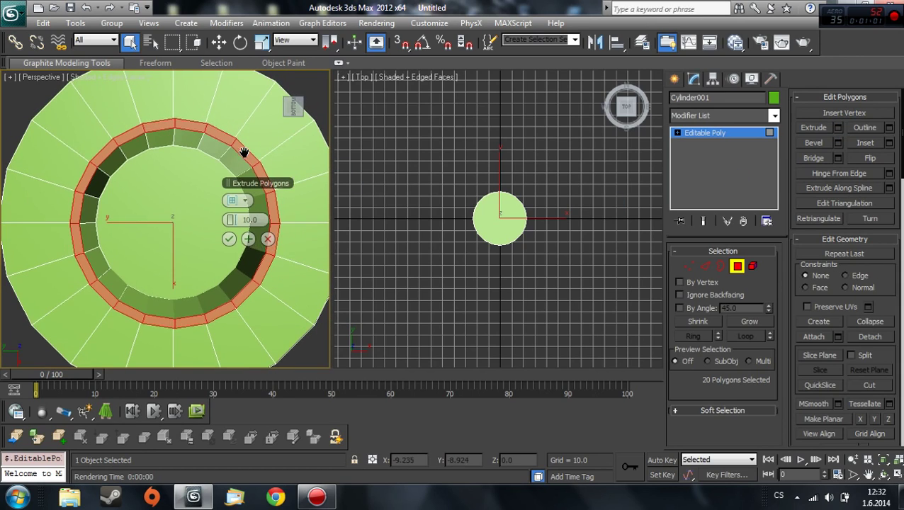
{"action": "scroll", "coordinate": [271, 132], "scroll_direction": "down", "scroll_amount": 2}
{"action": "middle_click_drag", "start_coordinate": [240, 221], "coordinate": [236, 231], "text": "alt"}
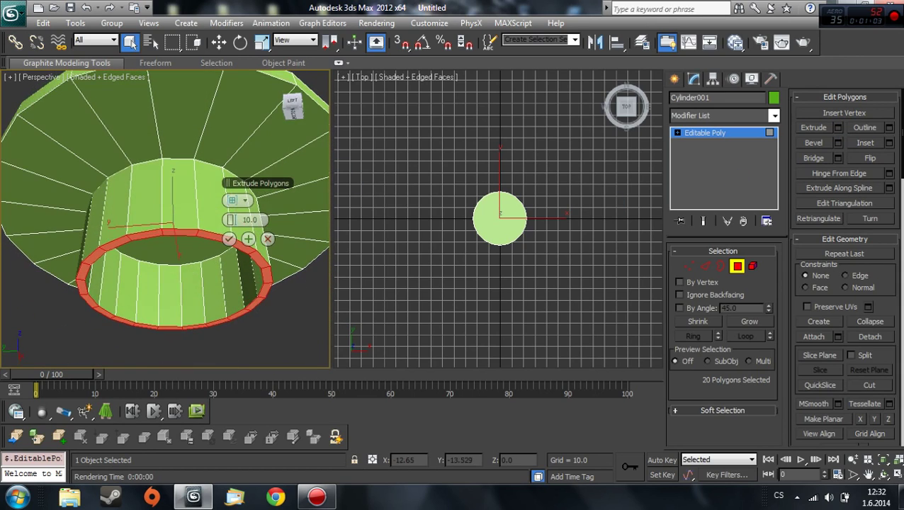
{"action": "left_click_drag", "start_coordinate": [231, 219], "coordinate": [212, 220]}
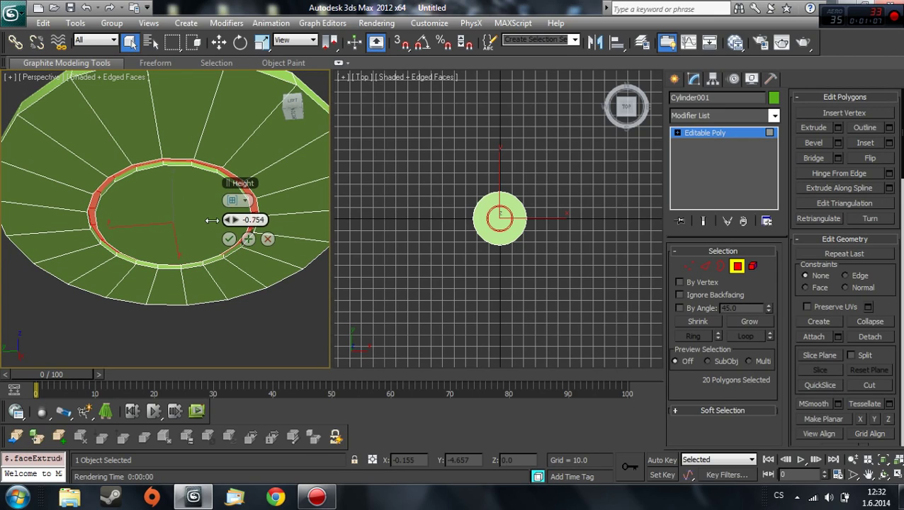
{"action": "left_click", "coordinate": [229, 238]}
Tilt the view side-on and select the cylinder's top face
{"action": "scroll", "coordinate": [281, 207], "scroll_direction": "down", "scroll_amount": 3}
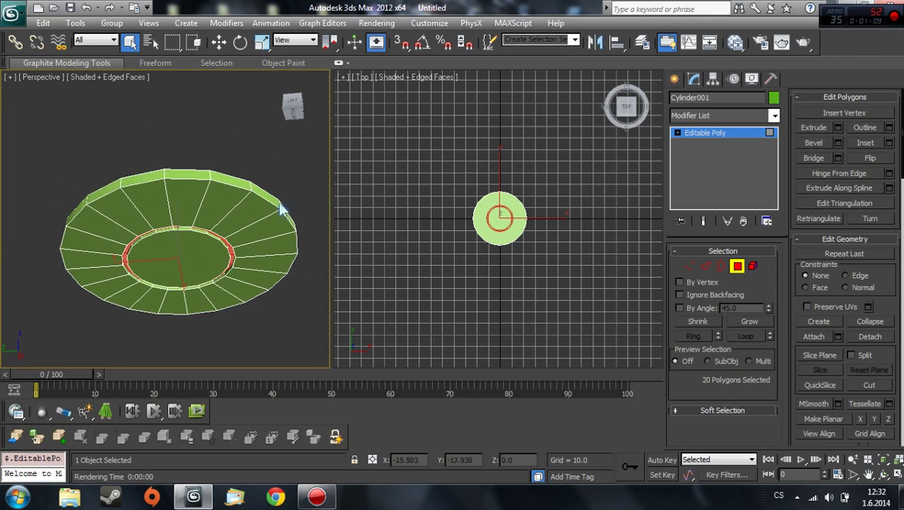
{"action": "left_click", "coordinate": [293, 107]}
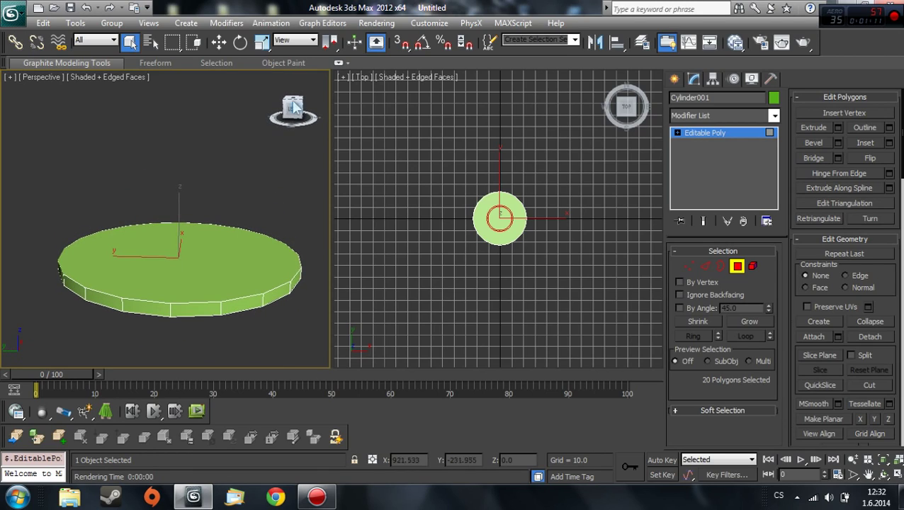
{"action": "left_click", "coordinate": [212, 245]}
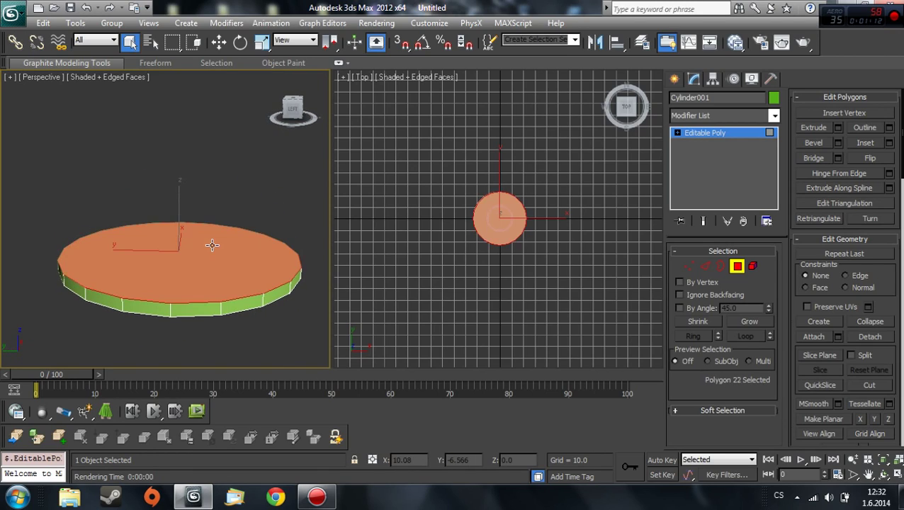
Inset the top face by 1.689
{"action": "left_click", "coordinate": [890, 144]}
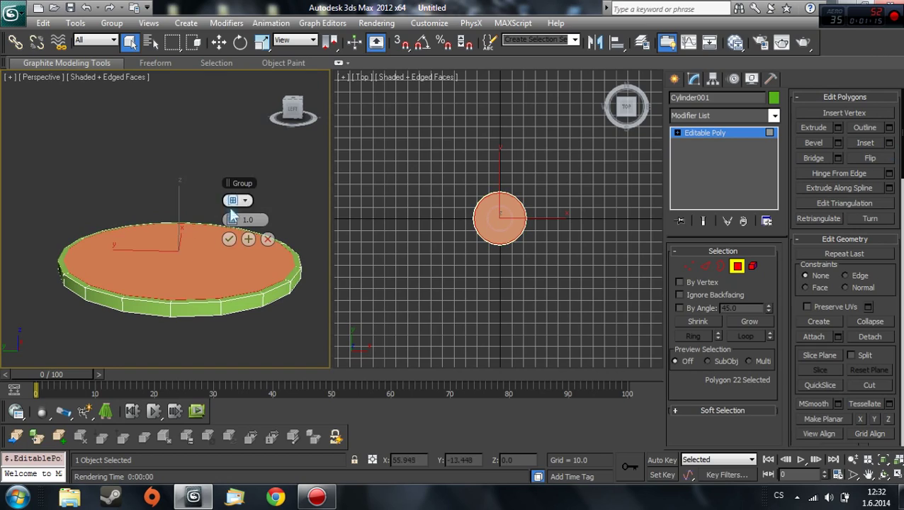
{"action": "left_click_drag", "start_coordinate": [232, 220], "coordinate": [245, 218]}
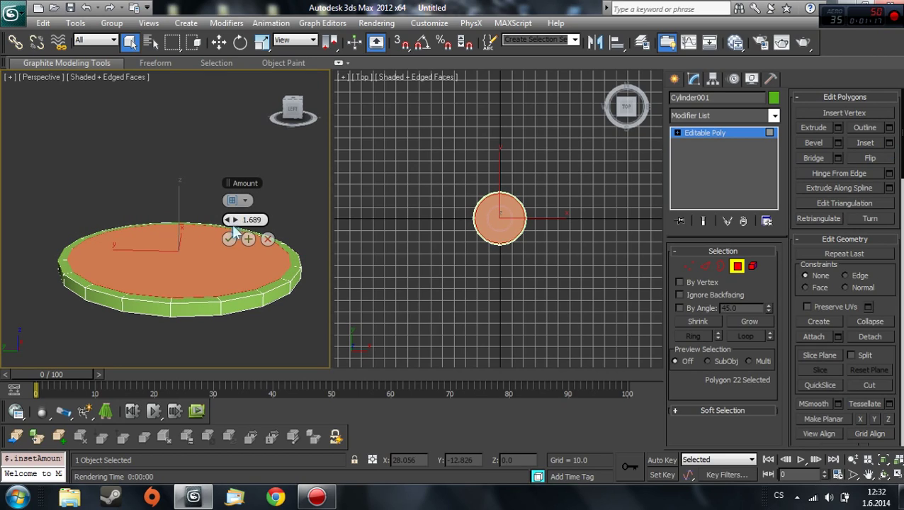
{"action": "left_click", "coordinate": [229, 240]}
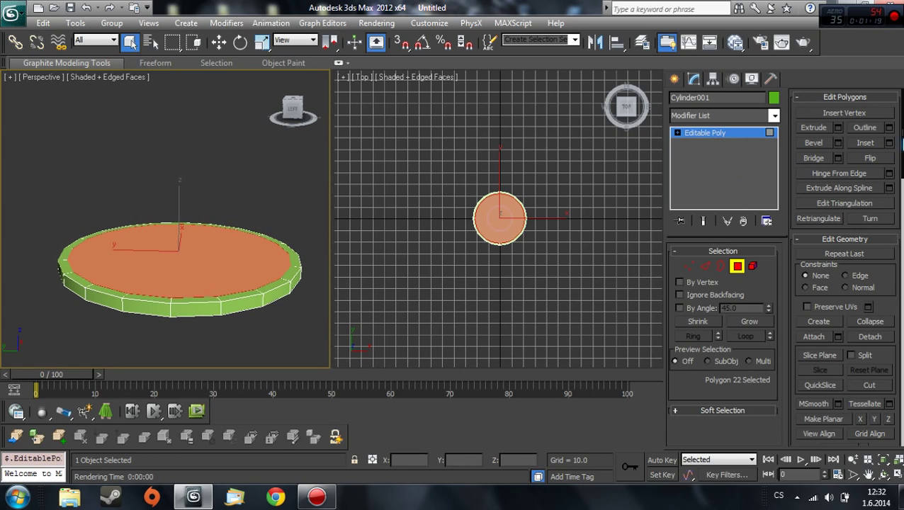
Extrude the top face 1.275 in repeated steps and scale it out to about 108%
{"action": "left_click", "coordinate": [837, 127]}
{"action": "mouse_move", "coordinate": [237, 220]}
{"action": "left_mouse_down"}
{"action": "mouse_move", "coordinate": [246, 219]}
{"action": "mouse_move", "coordinate": [237, 219]}
{"action": "left_mouse_up"}
{"action": "left_click", "coordinate": [248, 239]}
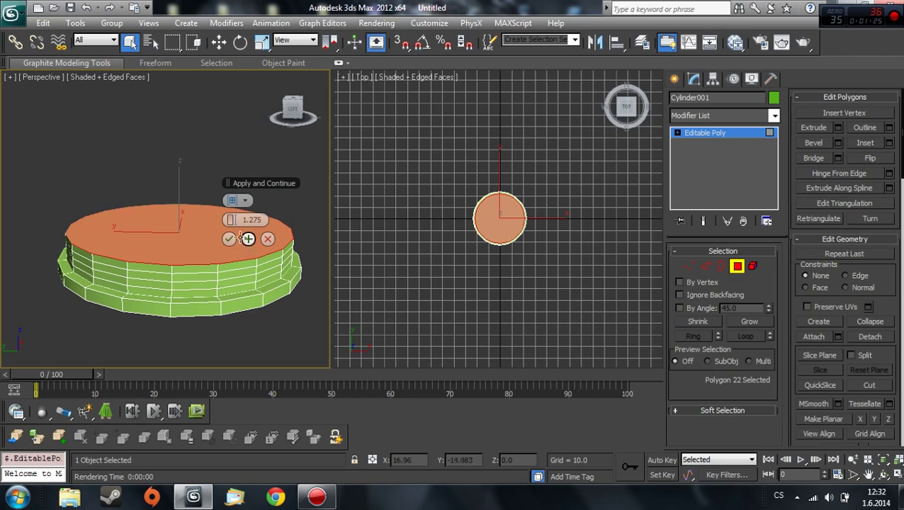
{"action": "left_click", "coordinate": [248, 238]}
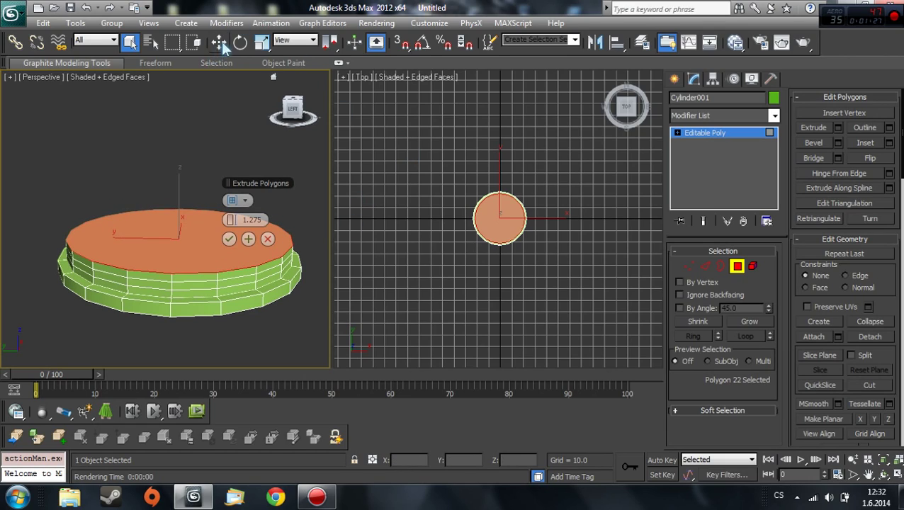
{"action": "left_click", "coordinate": [261, 42]}
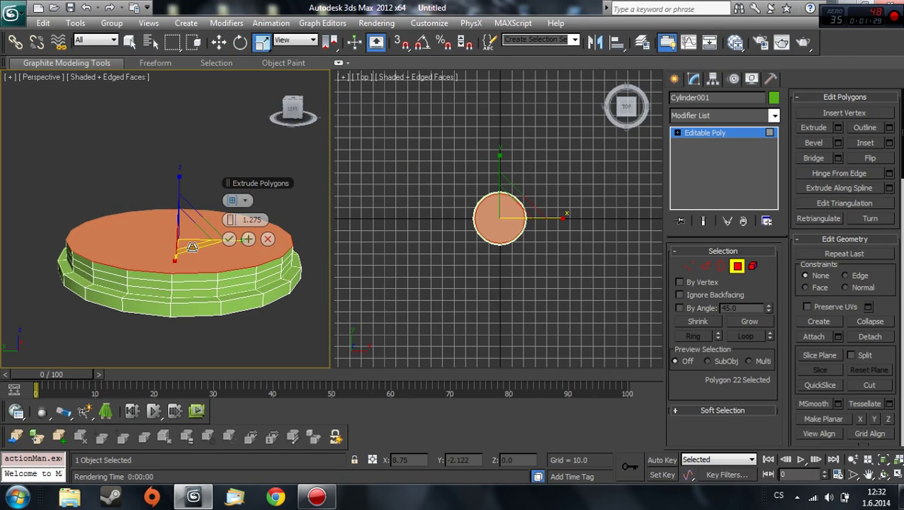
{"action": "left_click_drag", "start_coordinate": [189, 241], "coordinate": [202, 247]}
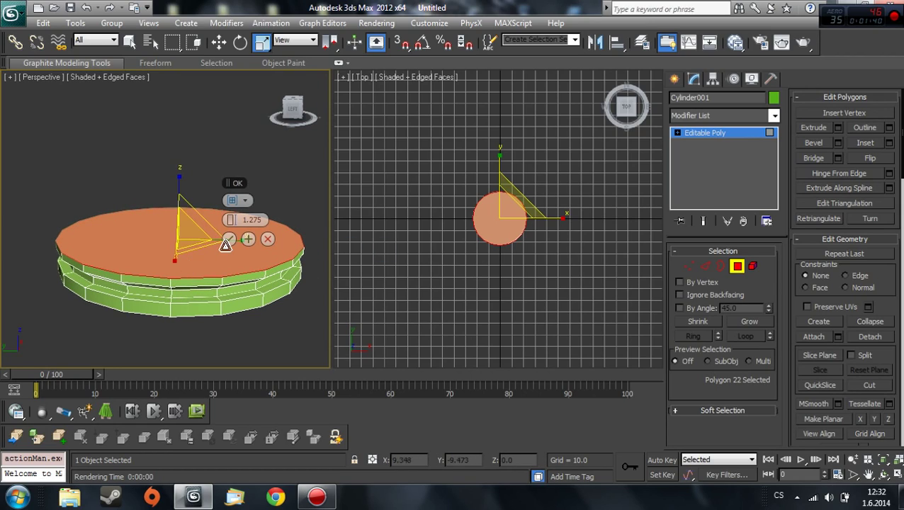
{"action": "left_click", "coordinate": [228, 240]}
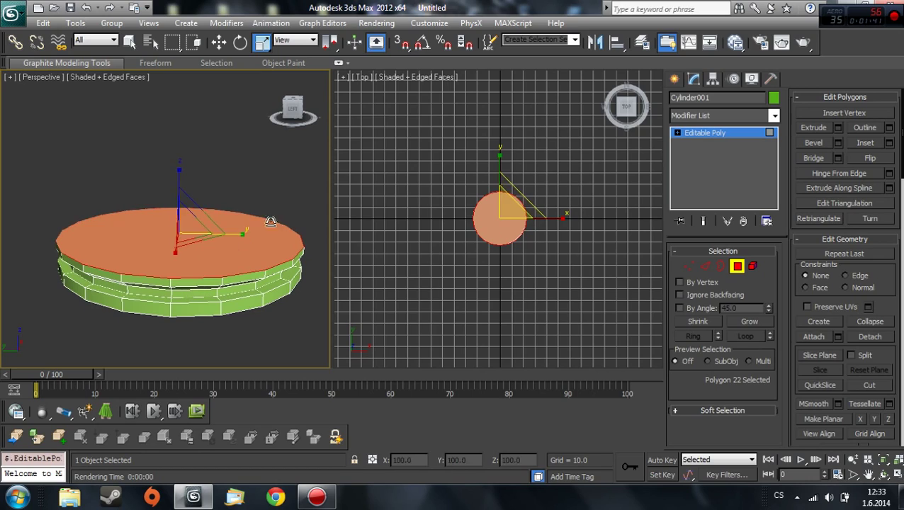
Extrude the top face upward about 85.966 to form the tall body
{"action": "left_click", "coordinate": [838, 127]}
{"action": "mouse_move", "coordinate": [244, 220]}
{"action": "left_mouse_down"}
{"action": "mouse_move", "coordinate": [271, 221]}
{"action": "mouse_move", "coordinate": [269, 205]}
{"action": "mouse_move", "coordinate": [302, 213]}
{"action": "left_mouse_up"}
{"action": "scroll", "coordinate": [248, 219], "scroll_direction": "down", "scroll_amount": 3}
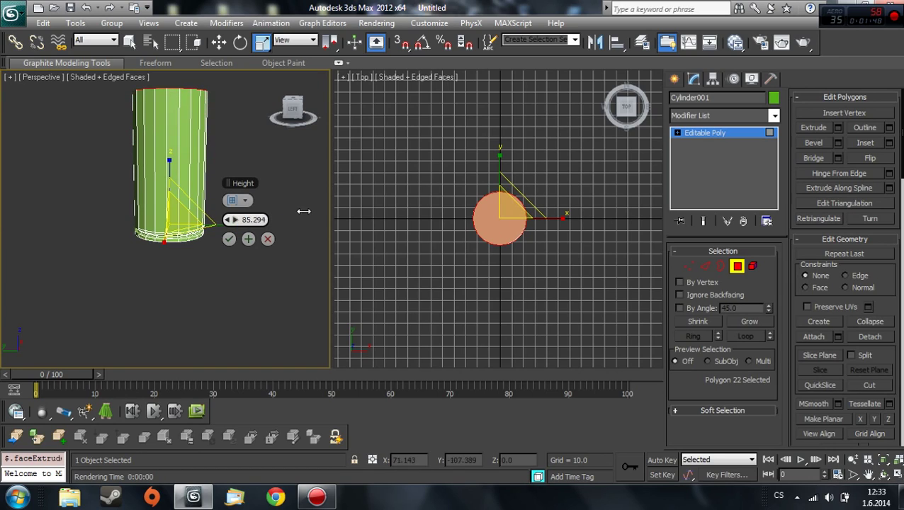
{"action": "left_click", "coordinate": [229, 239]}
{"action": "key", "text": "z"}
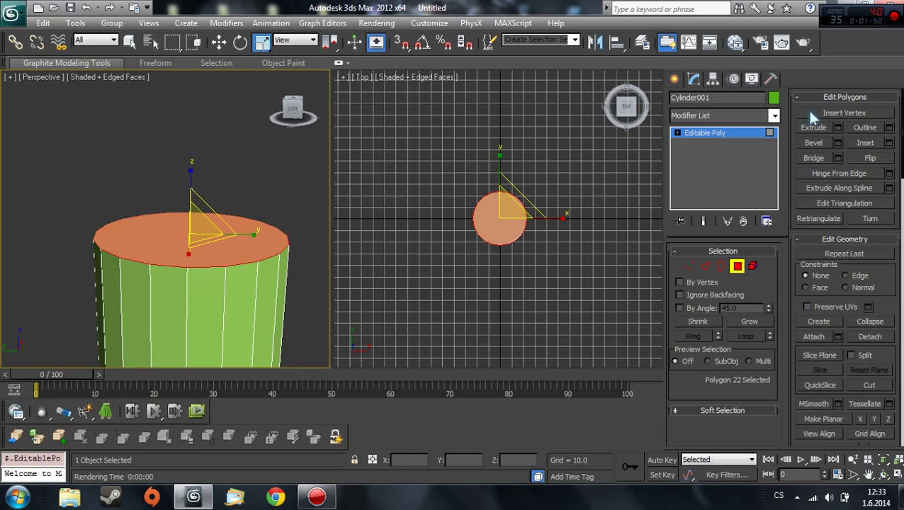
Cancel a second extrusion and orbit to frame the whole tall cylinder
{"action": "left_click", "coordinate": [838, 127]}
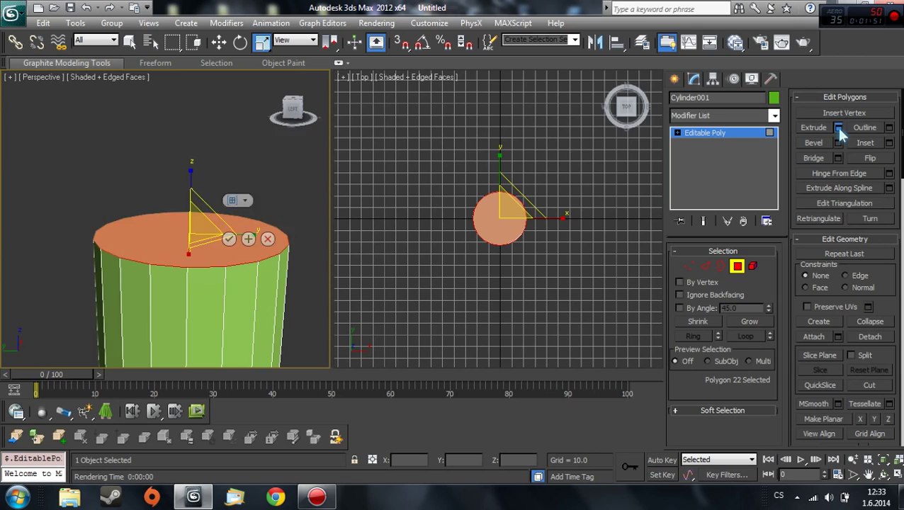
{"action": "left_click", "coordinate": [267, 239]}
{"action": "left_click", "coordinate": [269, 239]}
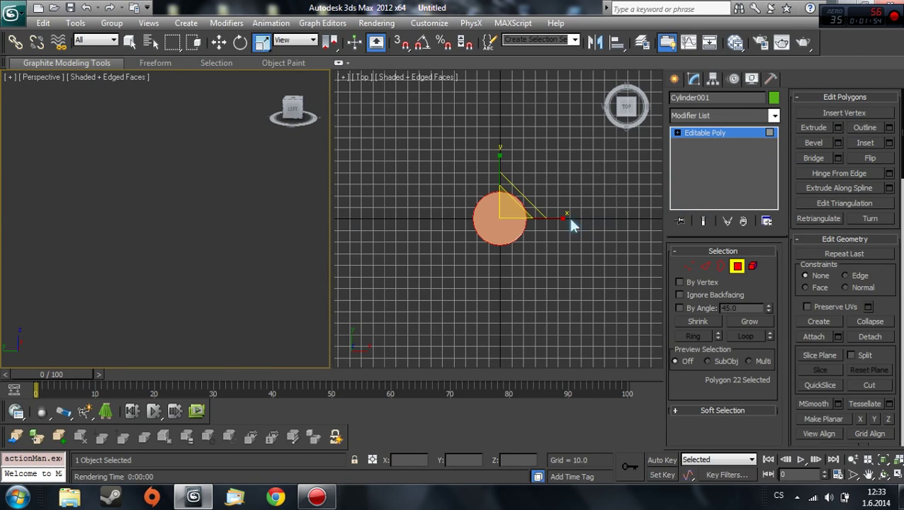
{"action": "middle_click_drag", "start_coordinate": [571, 222], "coordinate": [565, 162]}
{"action": "middle_click_drag", "start_coordinate": [136, 141], "coordinate": [210, 221], "text": "alt"}
Inset the top face by 2.025, set a Front view, and make the cylinder see-through
{"action": "left_click", "coordinate": [889, 143]}
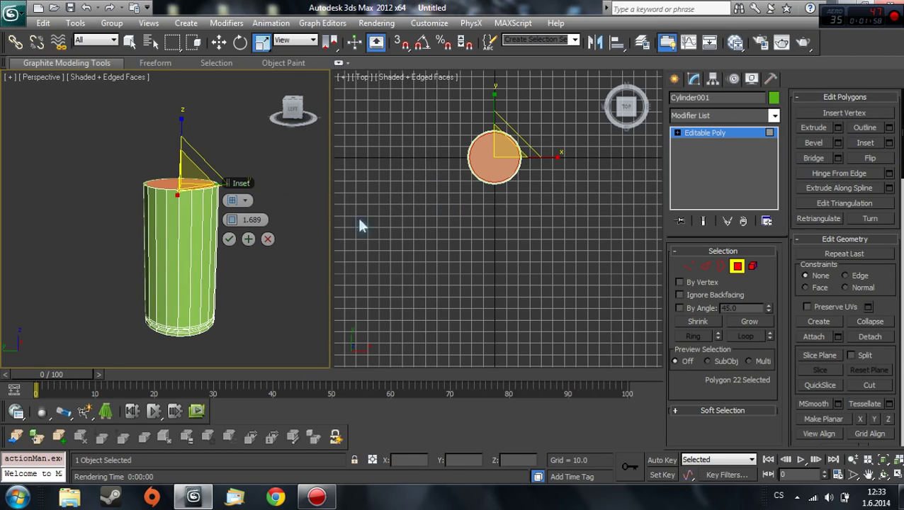
{"action": "left_click_drag", "start_coordinate": [241, 220], "coordinate": [234, 220]}
{"action": "left_click", "coordinate": [229, 239]}
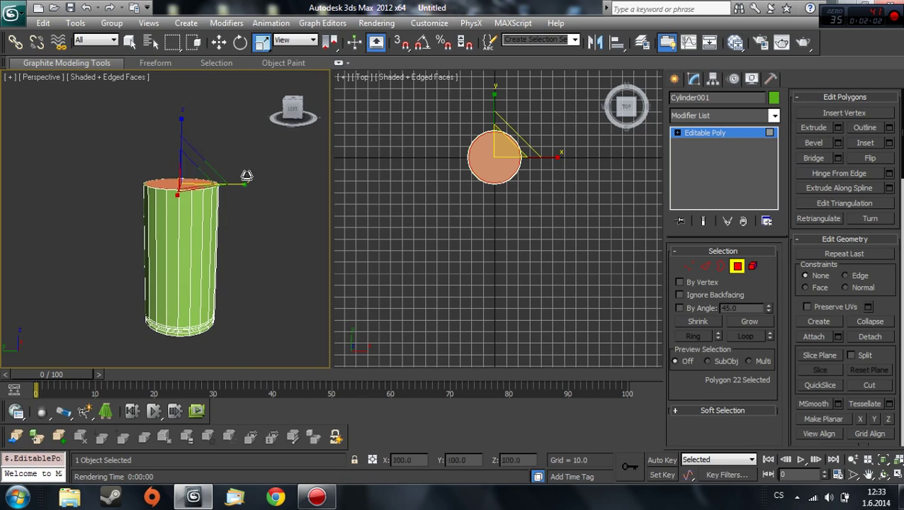
{"action": "scroll", "coordinate": [231, 241], "scroll_direction": "up", "scroll_amount": 5}
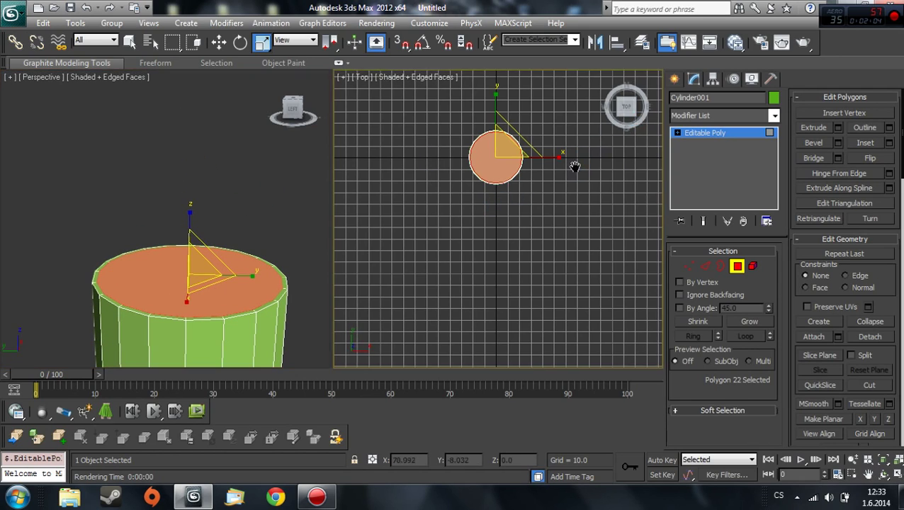
{"action": "key", "text": "f"}
{"action": "key", "text": "alt+x"}
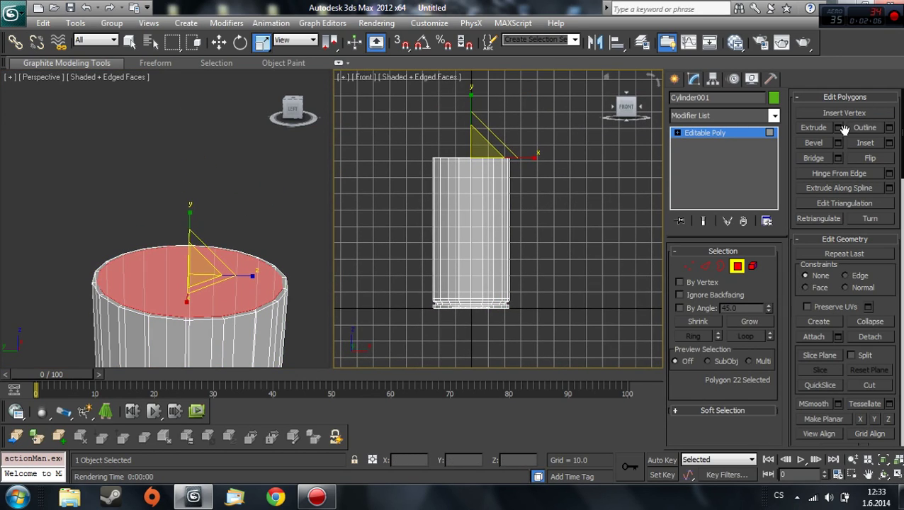
Extrude the inner top face down -85.636 to hollow the cup, then maximize the Front view
{"action": "left_click", "coordinate": [837, 128]}
{"action": "left_click_drag", "start_coordinate": [567, 218], "coordinate": [280, 254]}
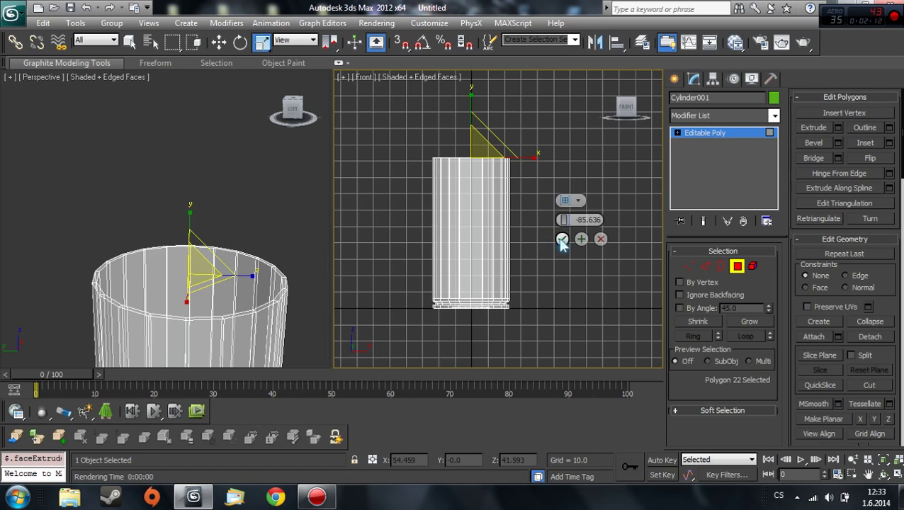
{"action": "left_click", "coordinate": [561, 240]}
{"action": "mouse_move", "coordinate": [295, 251]}
{"action": "middle_mouse_down", "text": "alt"}
{"action": "mouse_move", "coordinate": [290, 193]}
{"action": "mouse_move", "coordinate": [314, 161]}
{"action": "middle_mouse_up", "text": "alt"}
{"action": "scroll", "coordinate": [538, 245], "scroll_direction": "up", "scroll_amount": 2}
{"action": "middle_click_drag", "start_coordinate": [504, 198], "coordinate": [510, 219]}
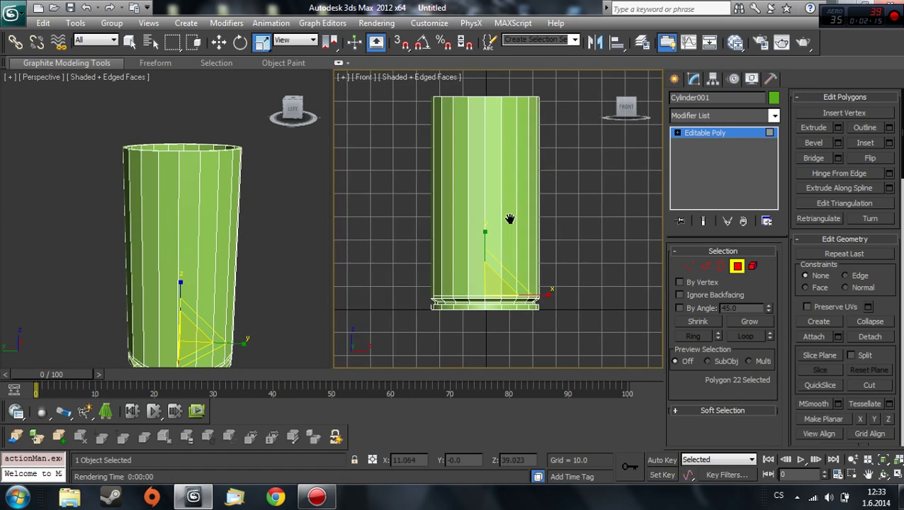
{"action": "key", "text": "alt+w"}
{"action": "scroll", "coordinate": [464, 195], "scroll_direction": "down", "scroll_amount": 3}
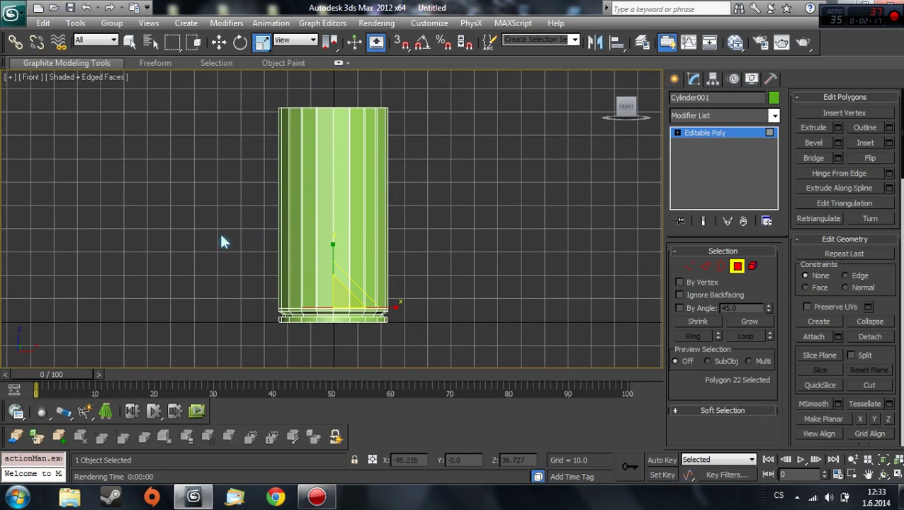
Auto Smooth the cup's wall polygons together with the base bevel row
{"action": "left_click", "coordinate": [222, 243]}
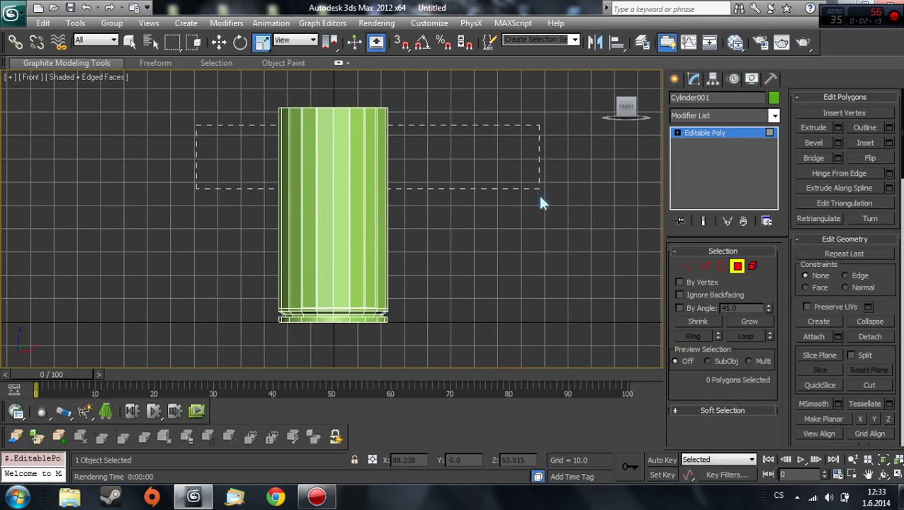
{"action": "left_click_drag", "start_coordinate": [557, 273], "coordinate": [561, 277]}
{"action": "scroll", "coordinate": [560, 277], "scroll_direction": "up", "scroll_amount": 2}
{"action": "scroll", "coordinate": [491, 290], "scroll_direction": "up", "scroll_amount": 1}
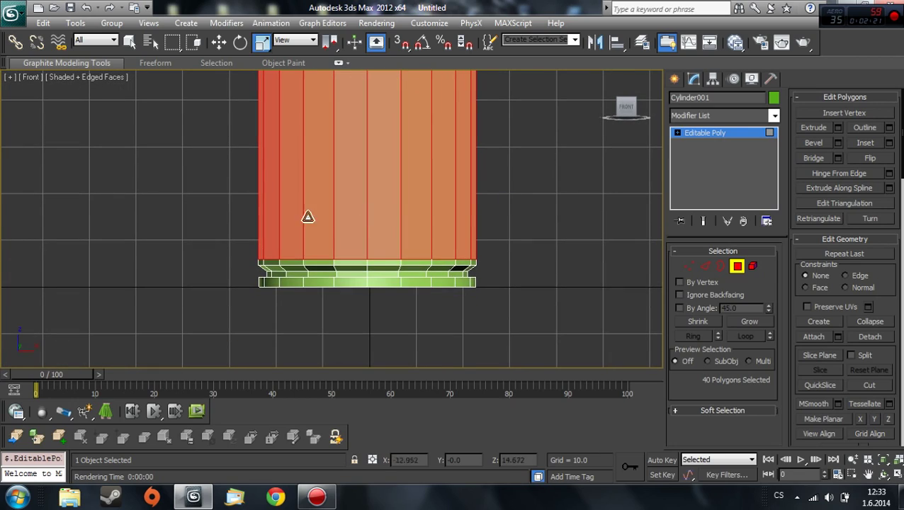
{"action": "left_click_drag", "start_coordinate": [517, 261], "coordinate": [523, 261]}
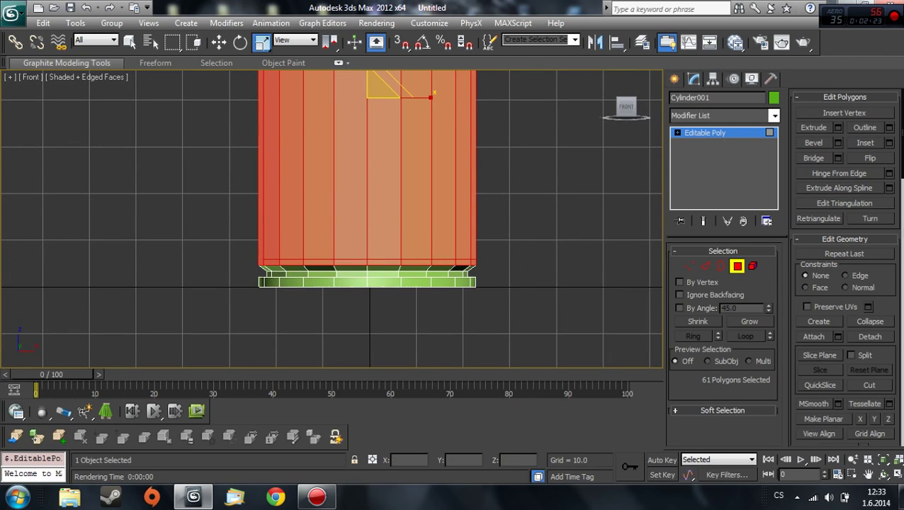
{"action": "scroll", "coordinate": [843, 283], "scroll_direction": "down", "scroll_amount": 5}
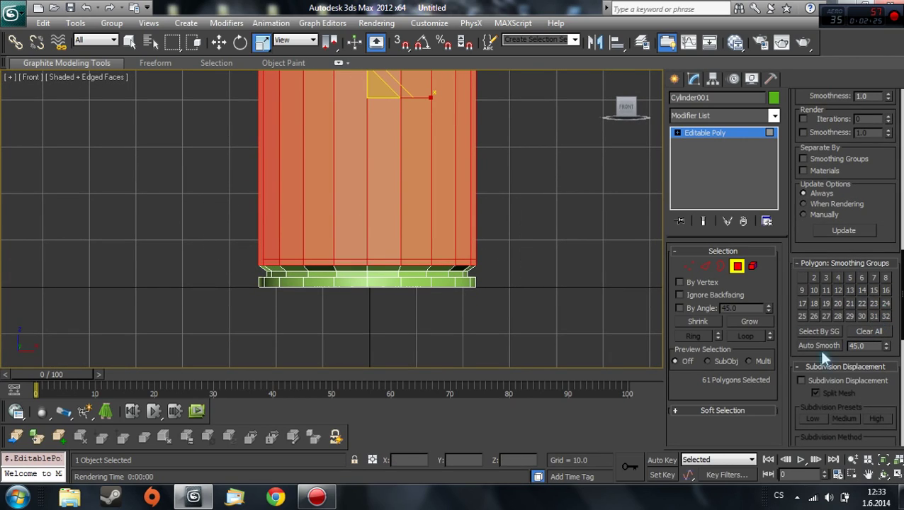
{"action": "left_click", "coordinate": [819, 347]}
Auto Smooth the upper bevel, lower bevel and bottom rings of the base separately
{"action": "scroll", "coordinate": [340, 294], "scroll_direction": "up", "scroll_amount": 1}
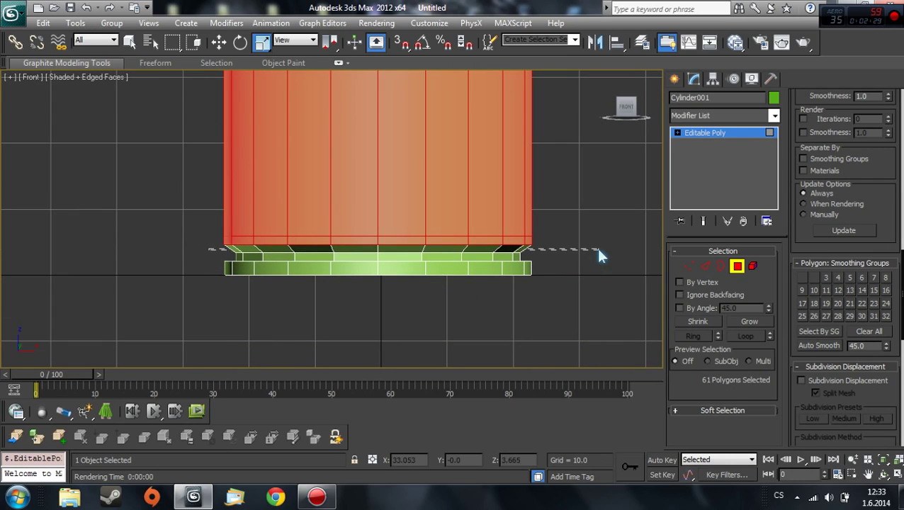
{"action": "left_click_drag", "start_coordinate": [596, 251], "coordinate": [602, 251]}
{"action": "left_click", "coordinate": [818, 345]}
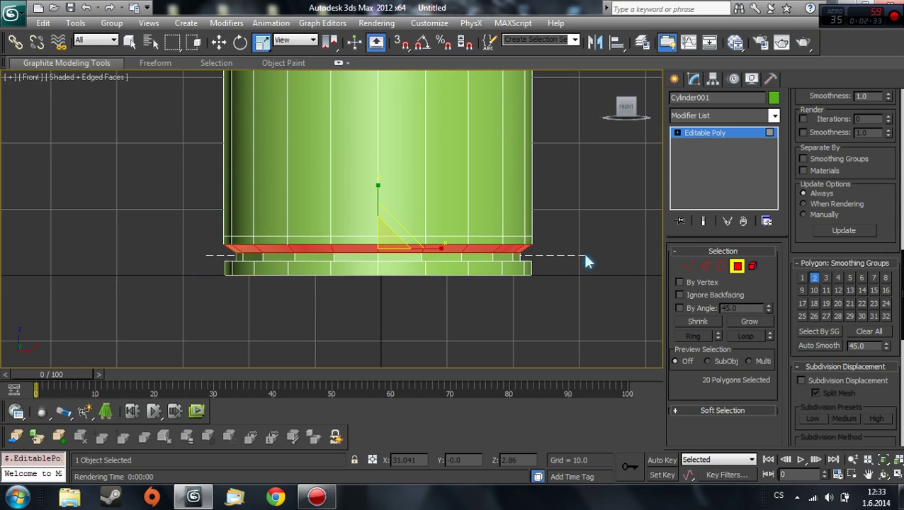
{"action": "left_click_drag", "start_coordinate": [584, 259], "coordinate": [585, 260]}
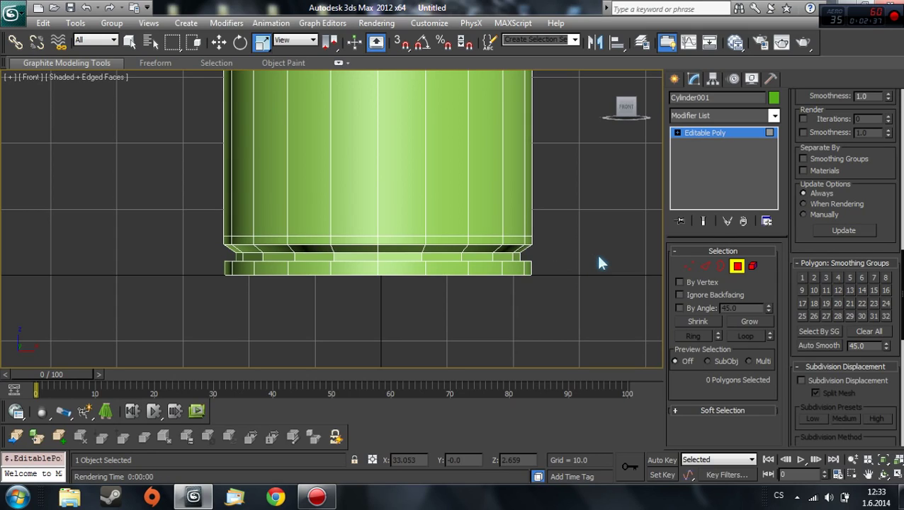
{"action": "left_click", "coordinate": [487, 253]}
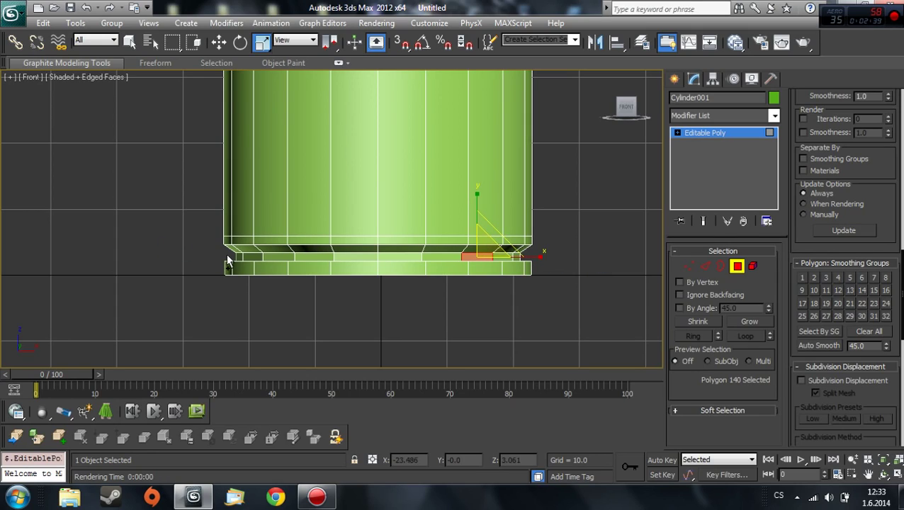
{"action": "left_click_drag", "start_coordinate": [546, 263], "coordinate": [568, 275]}
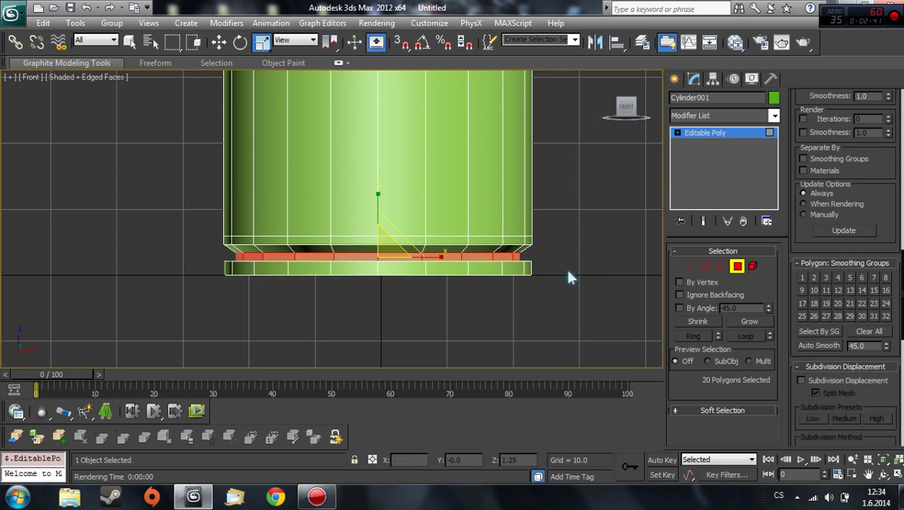
{"action": "left_click", "coordinate": [816, 349]}
{"action": "left_click_drag", "start_coordinate": [494, 284], "coordinate": [579, 266]}
{"action": "left_click", "coordinate": [820, 347]}
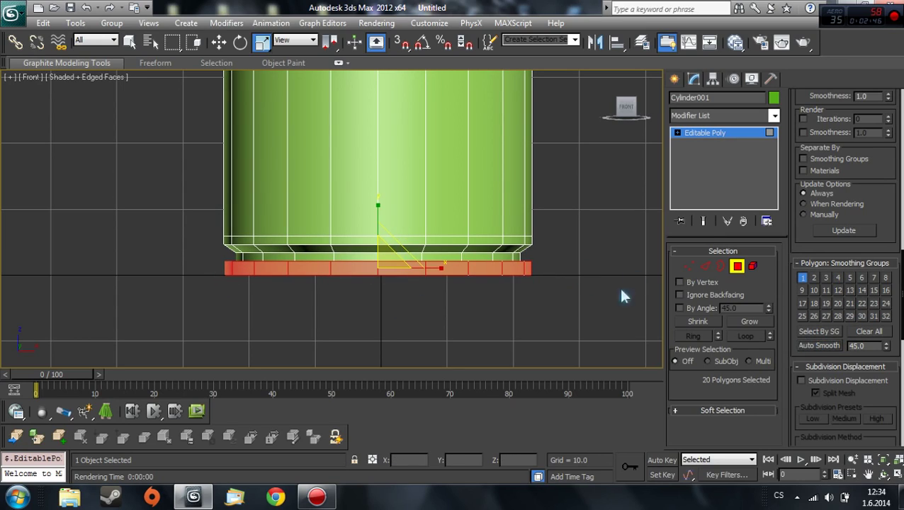
{"action": "scroll", "coordinate": [468, 258], "scroll_direction": "down", "scroll_amount": 2}
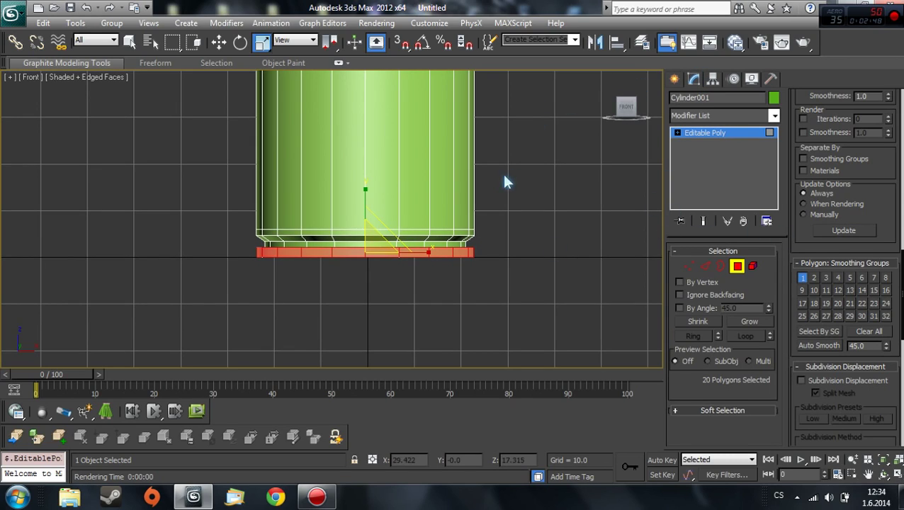
{"action": "scroll", "coordinate": [506, 198], "scroll_direction": "down", "scroll_amount": 1}
{"action": "scroll", "coordinate": [507, 262], "scroll_direction": "down", "scroll_amount": 1}
{"action": "scroll", "coordinate": [504, 290], "scroll_direction": "down", "scroll_amount": 1}
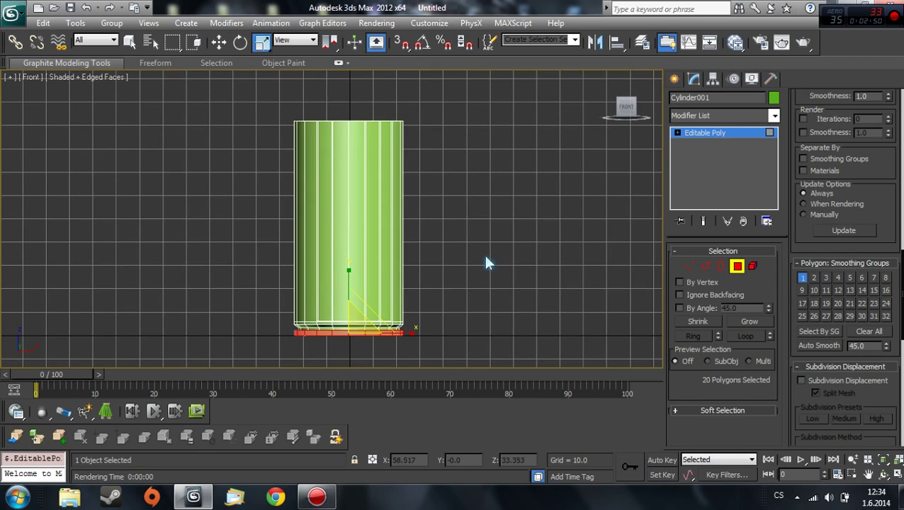
Set the viewport to Realistic shading with Edged Faces turned off
{"action": "left_click", "coordinate": [81, 86]}
{"action": "left_click", "coordinate": [113, 83]}
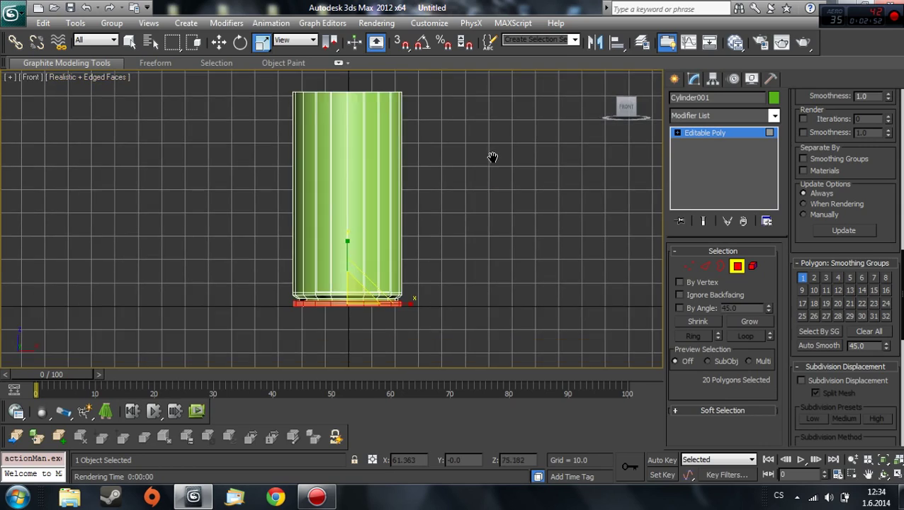
{"action": "middle_click_drag", "start_coordinate": [494, 186], "coordinate": [489, 172]}
{"action": "left_click", "coordinate": [100, 72]}
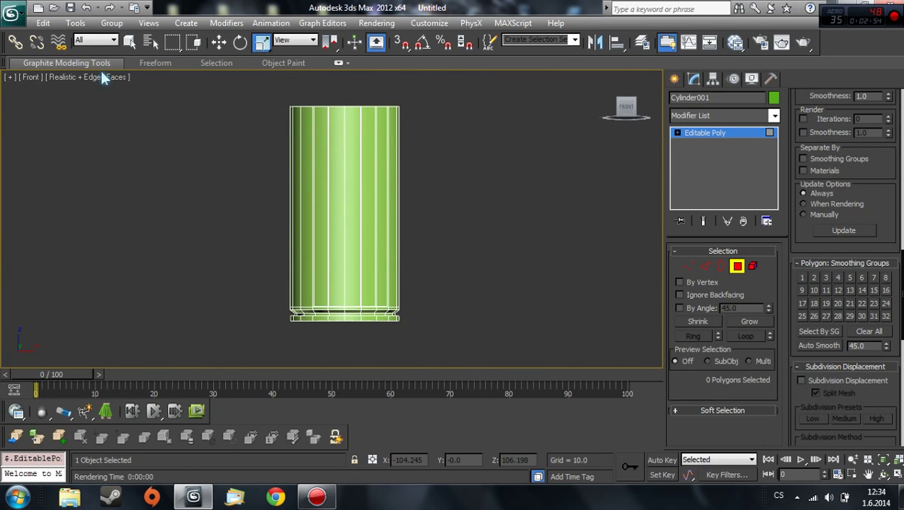
{"action": "left_click", "coordinate": [110, 77]}
{"action": "left_click", "coordinate": [132, 141]}
Switch to Perspective and orbit to inspect the cup, then bring up Object Color
{"action": "key", "text": "p"}
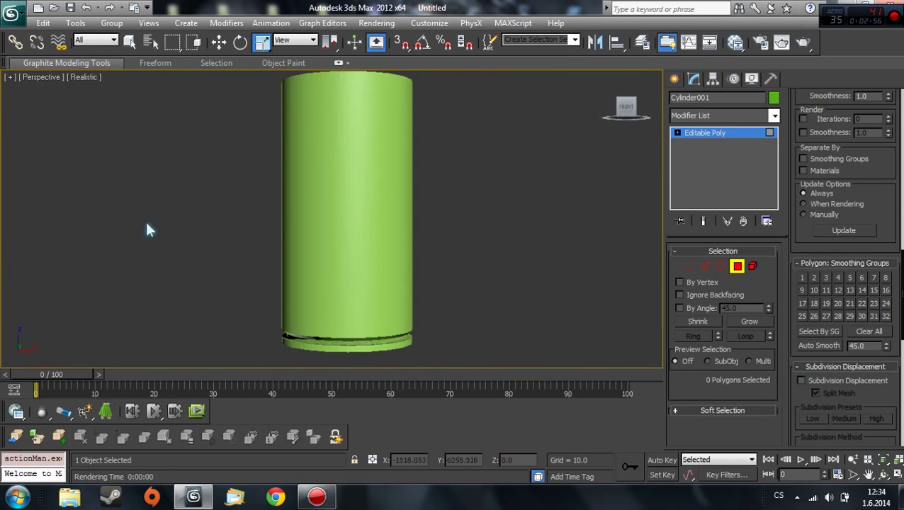
{"action": "scroll", "coordinate": [258, 213], "scroll_direction": "down", "scroll_amount": 1}
{"action": "left_click_drag", "start_coordinate": [625, 118], "coordinate": [626, 106]}
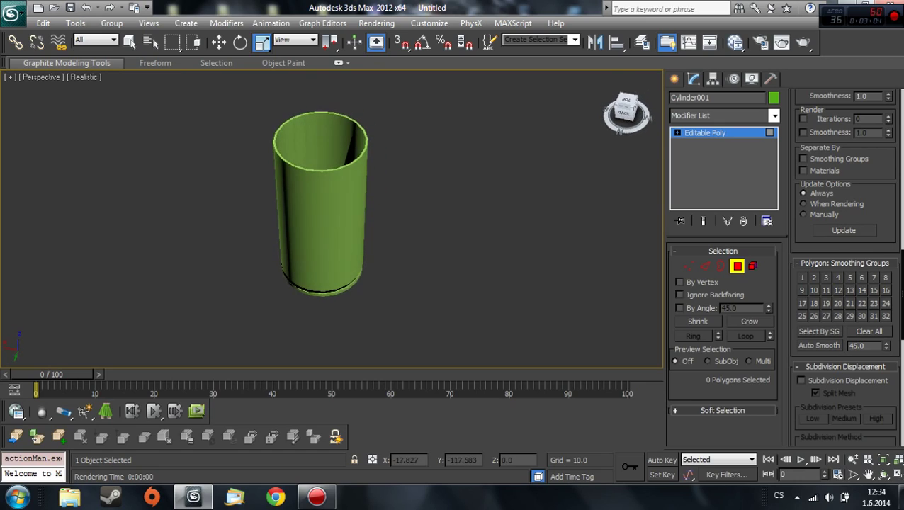
{"action": "middle_click_drag", "start_coordinate": [489, 179], "coordinate": [524, 125], "text": "alt"}
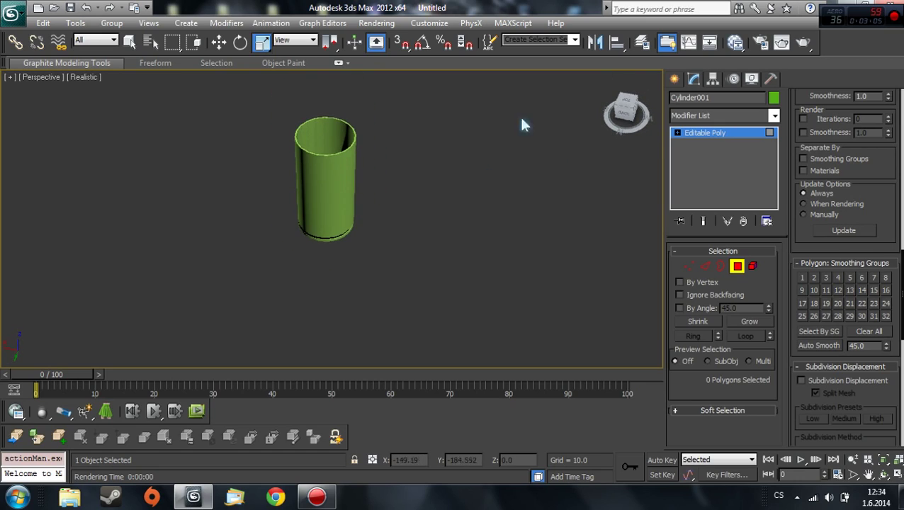
{"action": "left_click", "coordinate": [626, 116]}
{"action": "left_click", "coordinate": [613, 115]}
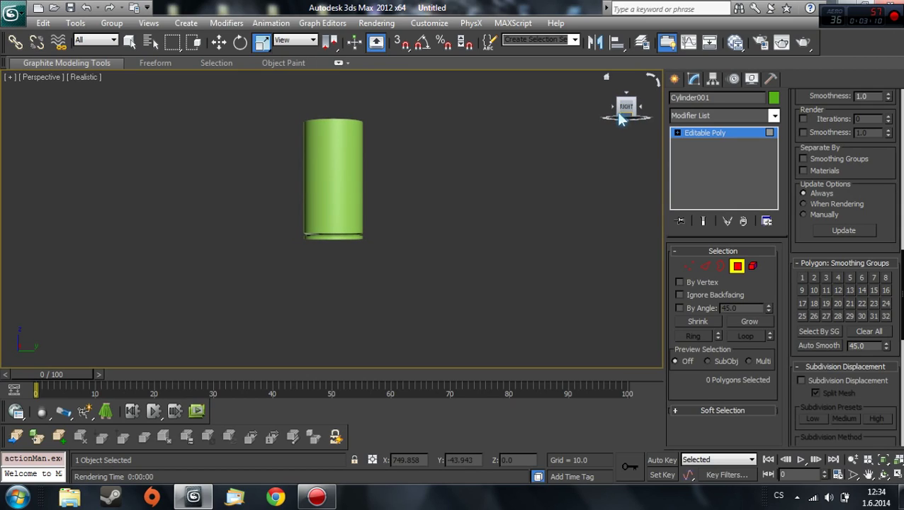
{"action": "left_click", "coordinate": [615, 119]}
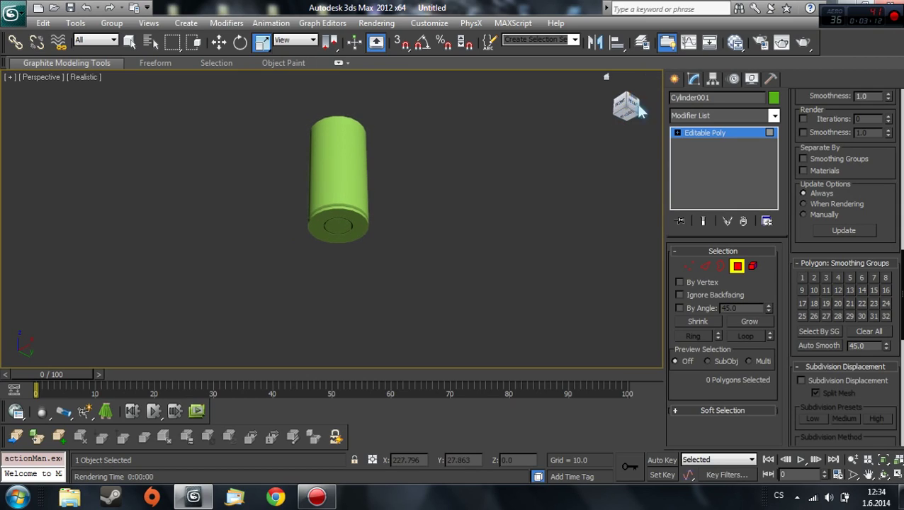
{"action": "left_click", "coordinate": [772, 98]}
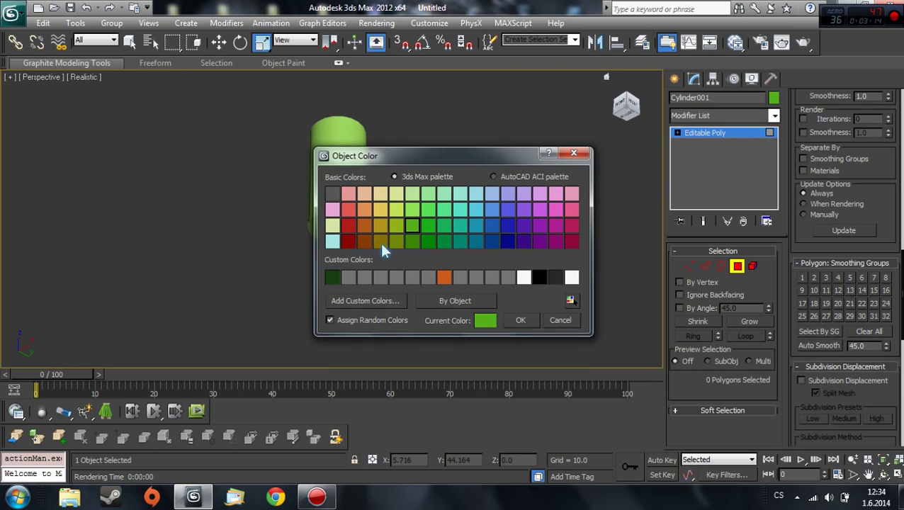
Choose a dark yellow swatch as the cup's object colour and confirm
{"action": "left_click", "coordinate": [382, 244]}
{"action": "left_click", "coordinate": [521, 320]}
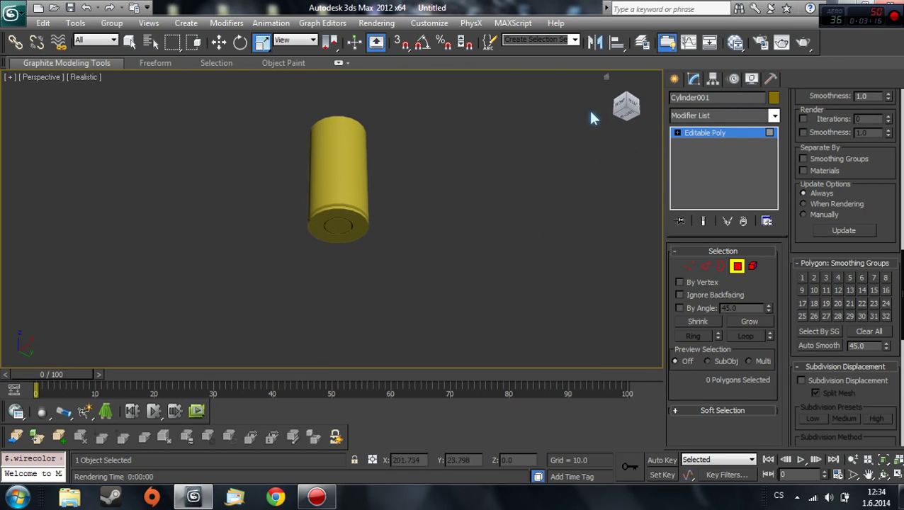